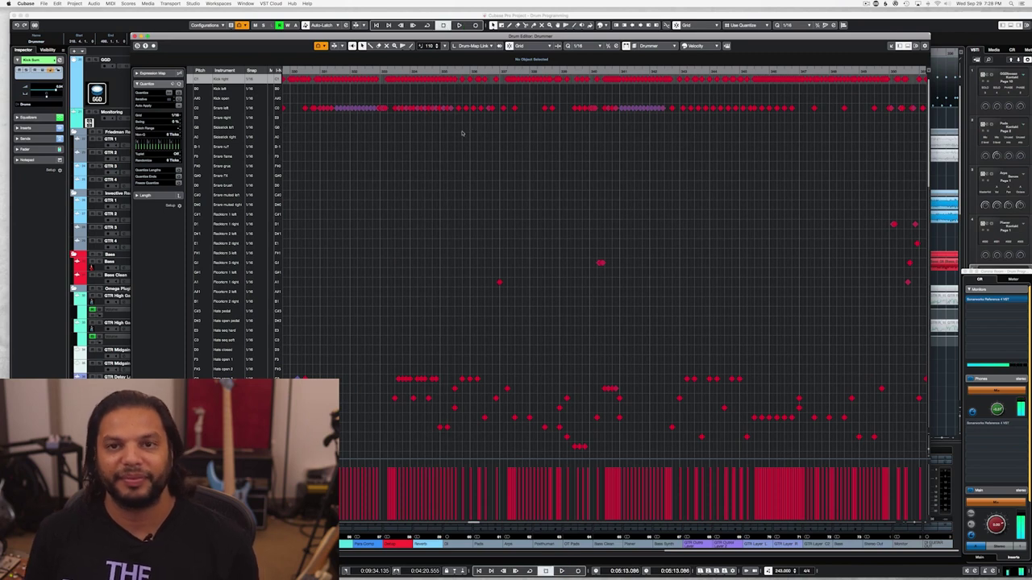
- Close the Drum Editor and examine the Drummer part along the project timeline
key("Return")
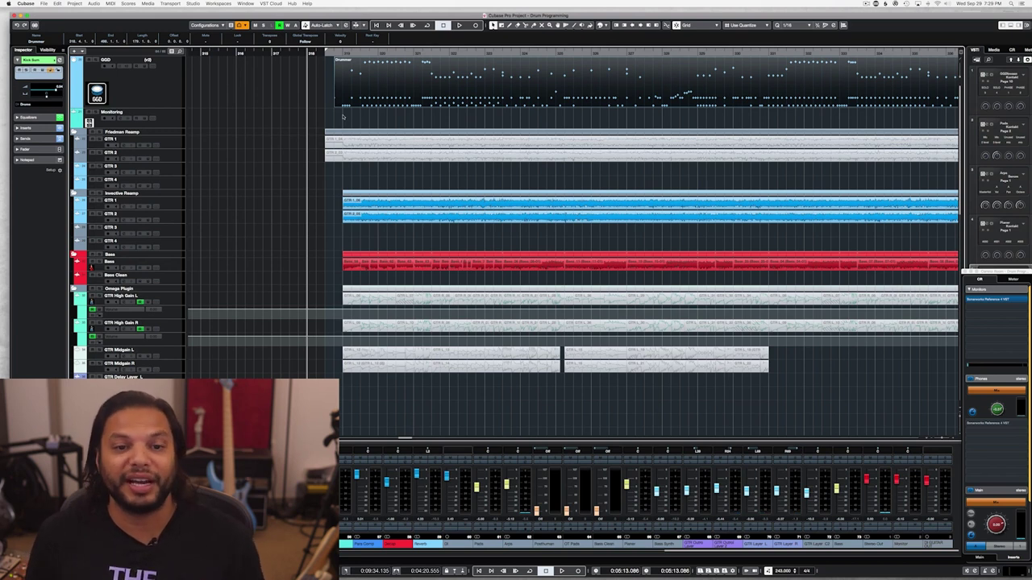
key("g")
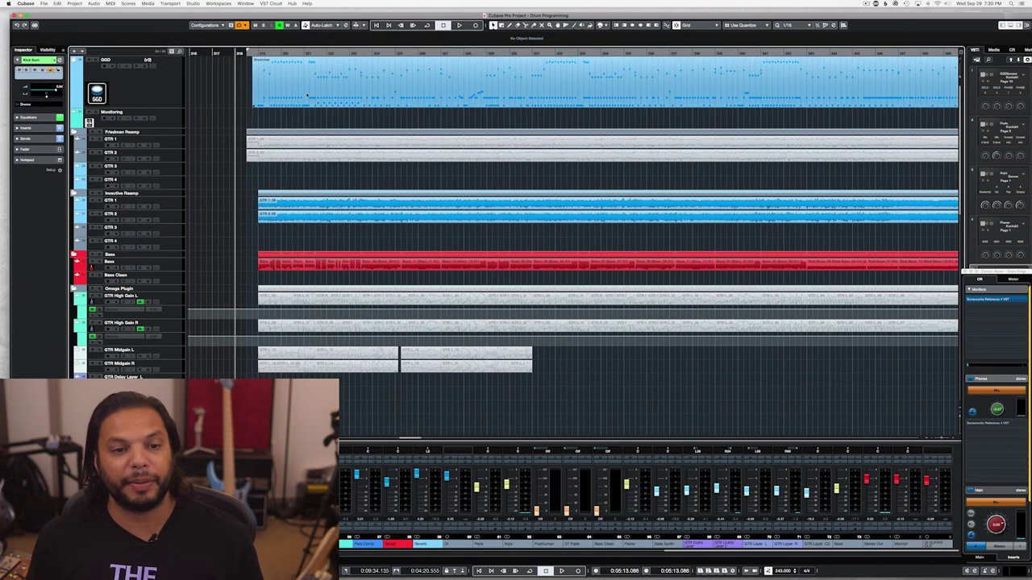
key("g")
key("g")
key("g")
key("g")
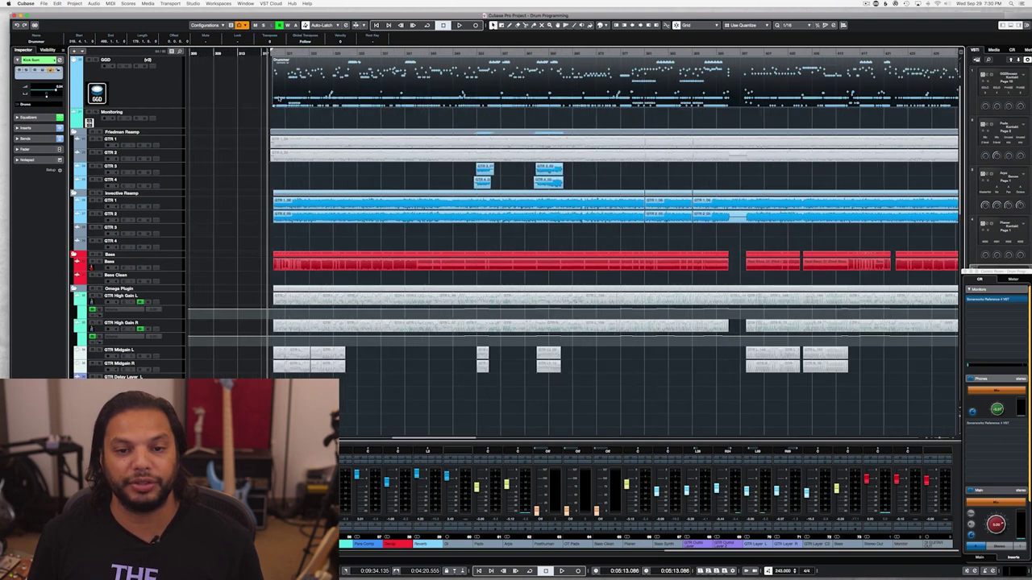
key("h")
key("h")
key("h")
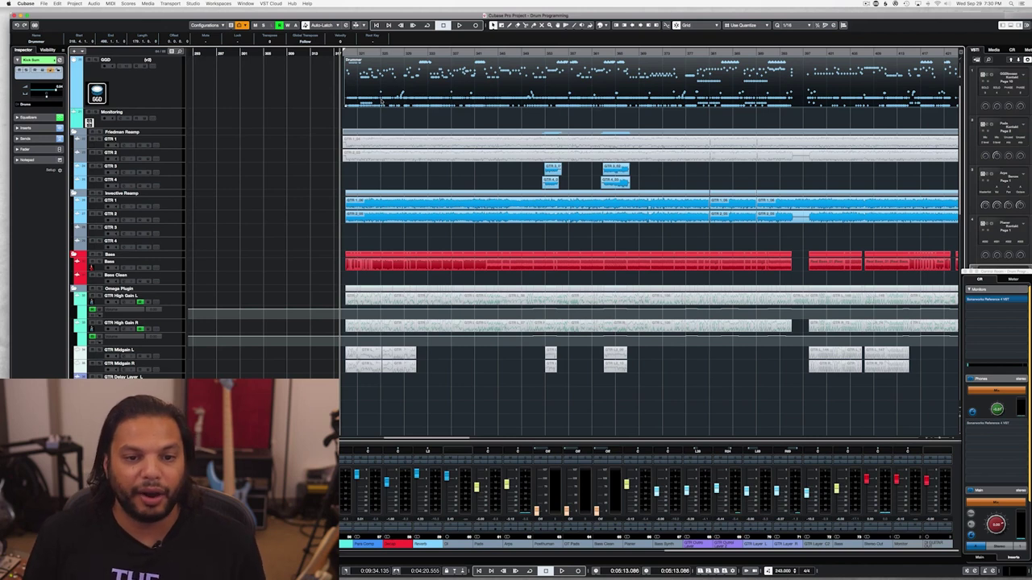
- Open the Drummer part in the Drum Editor and play its opening section from the part's start
double_click(370, 104)
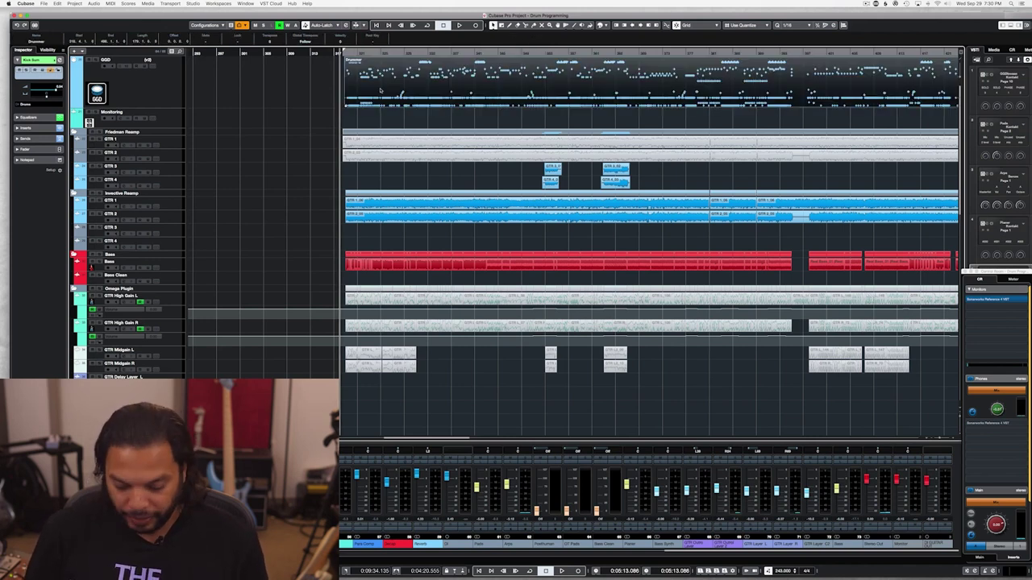
scroll(312, 88, "left", 5)
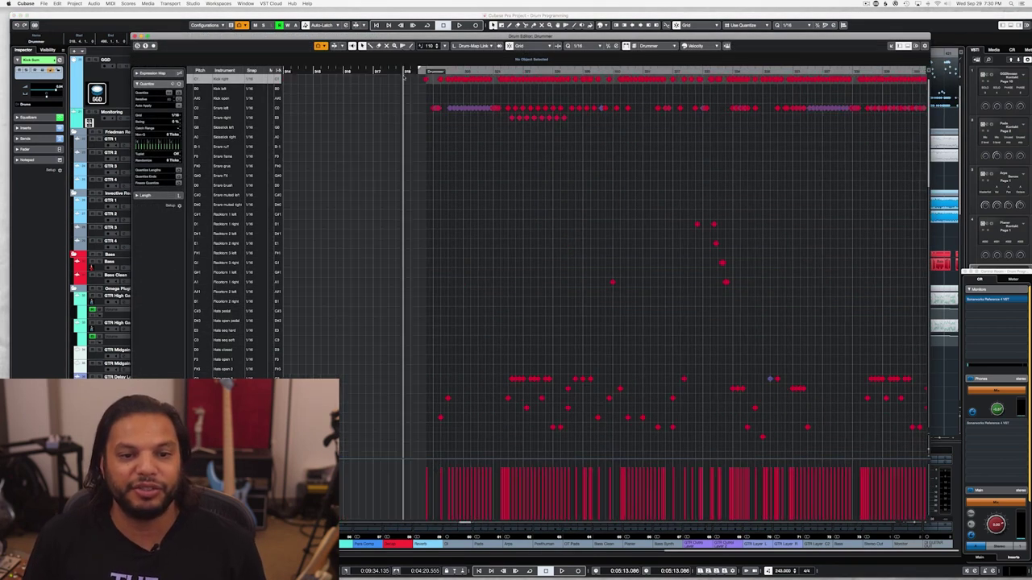
key("space")
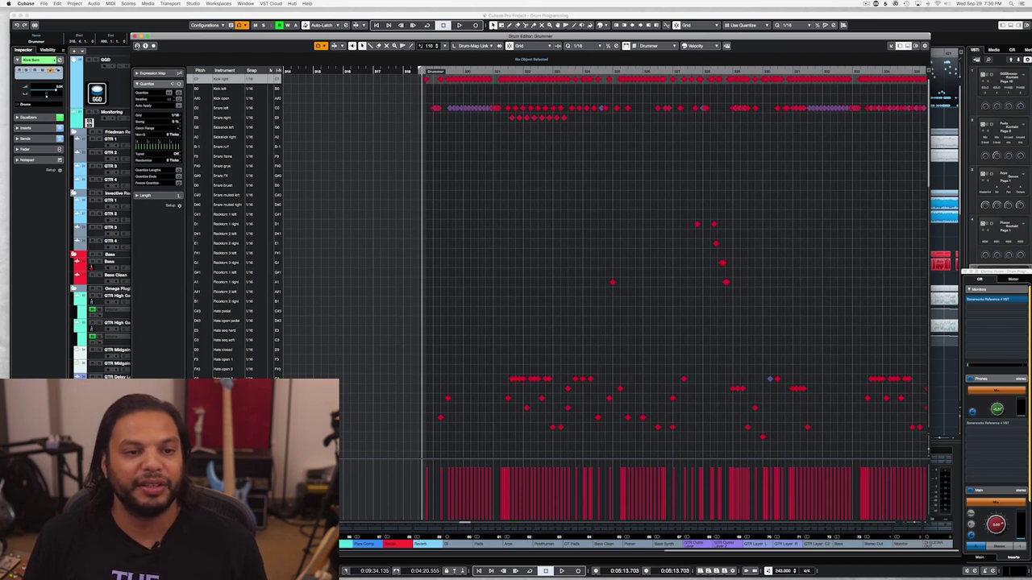
key("space")
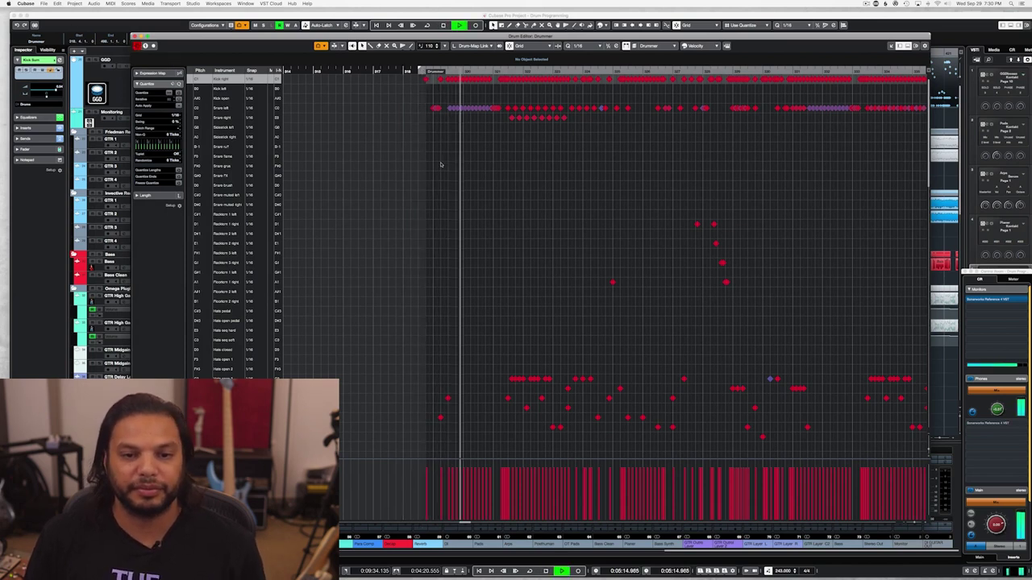
scroll(524, 142, "right", 2)
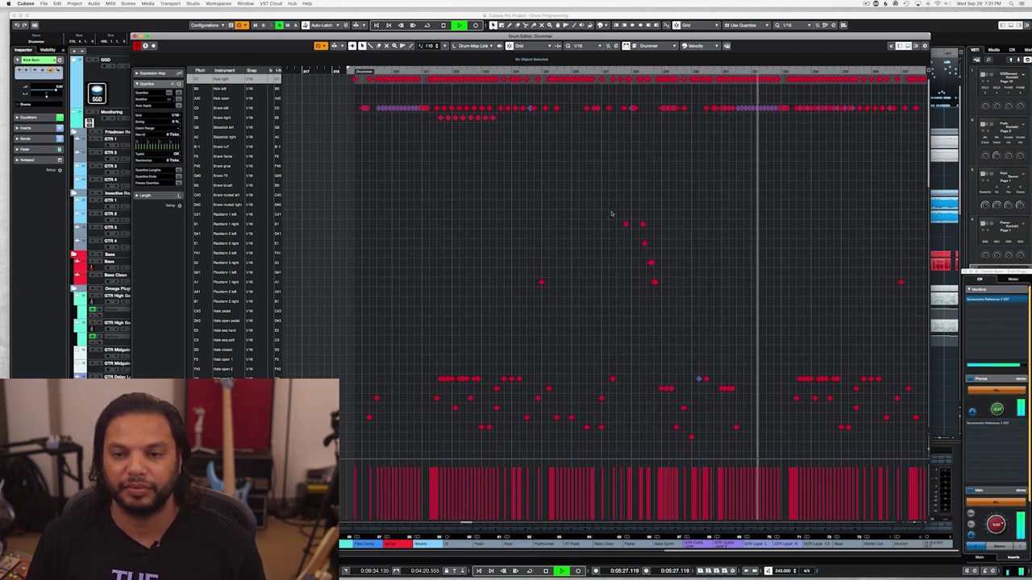
key("space")
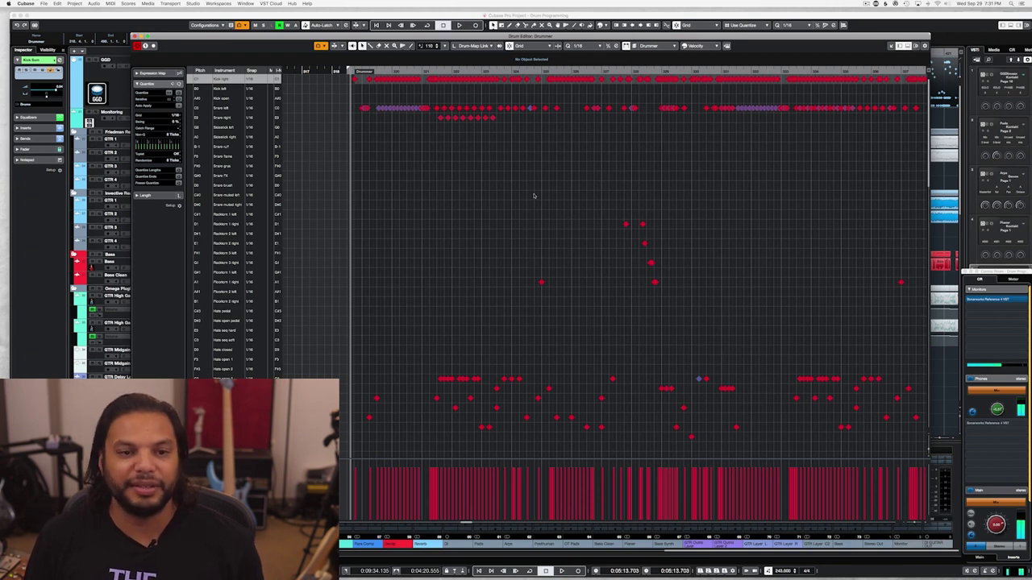
- Select the first soft hit in the Snare left lane and examine the lane's velocities along the part
left_click(378, 109)
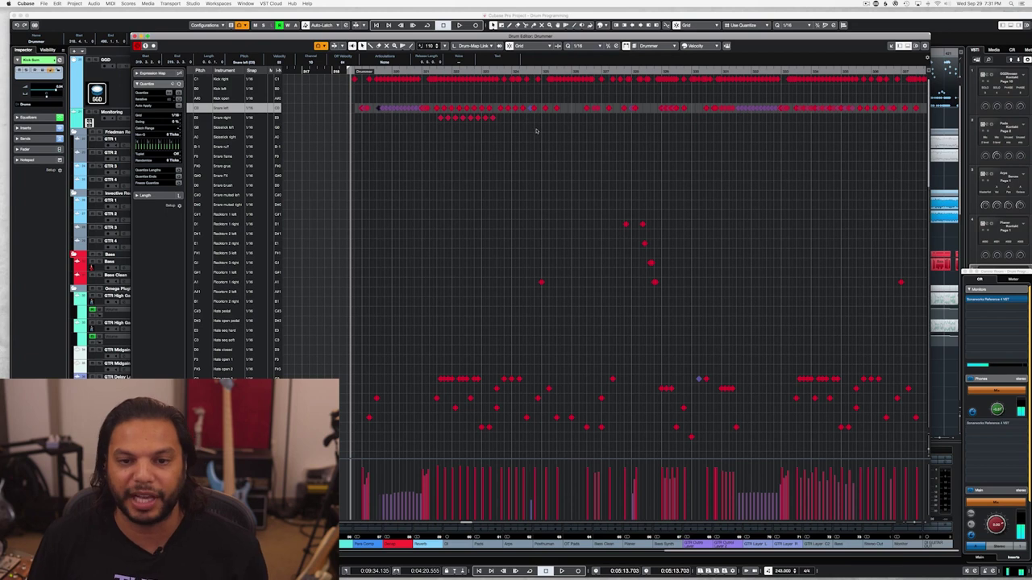
scroll(507, 137, "down", 5)
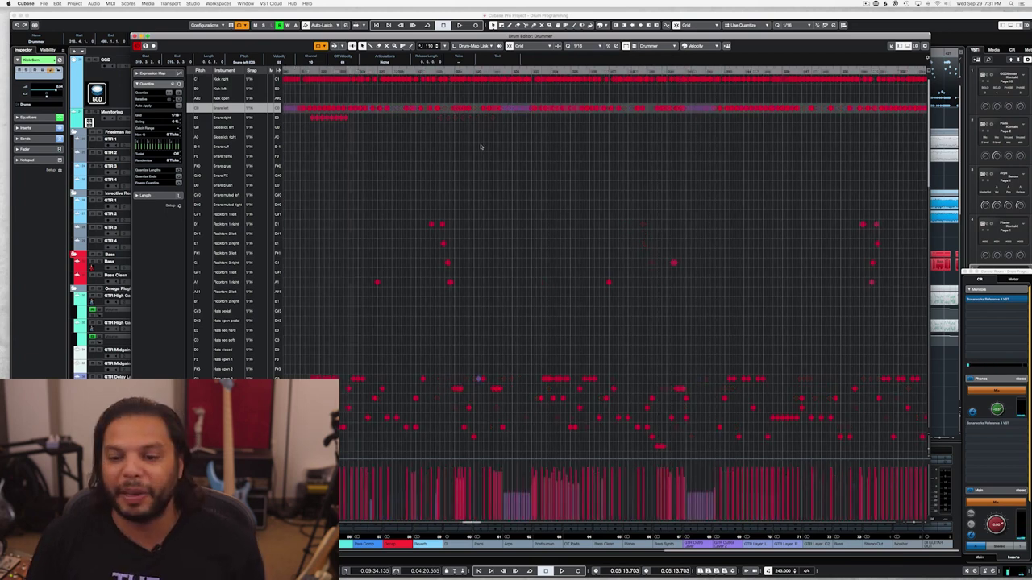
scroll(481, 147, "down", 2)
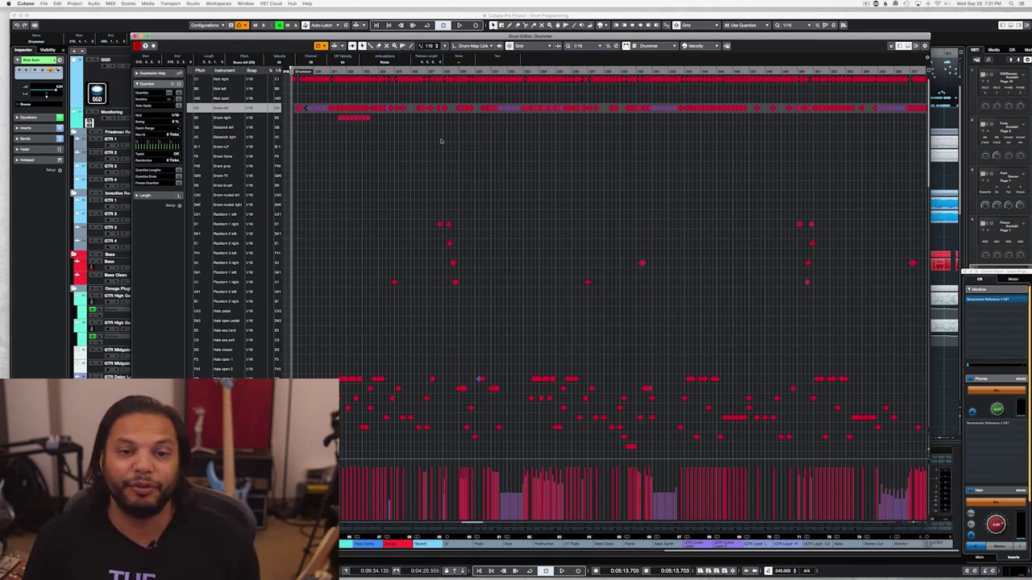
scroll(338, 122, "up", 3)
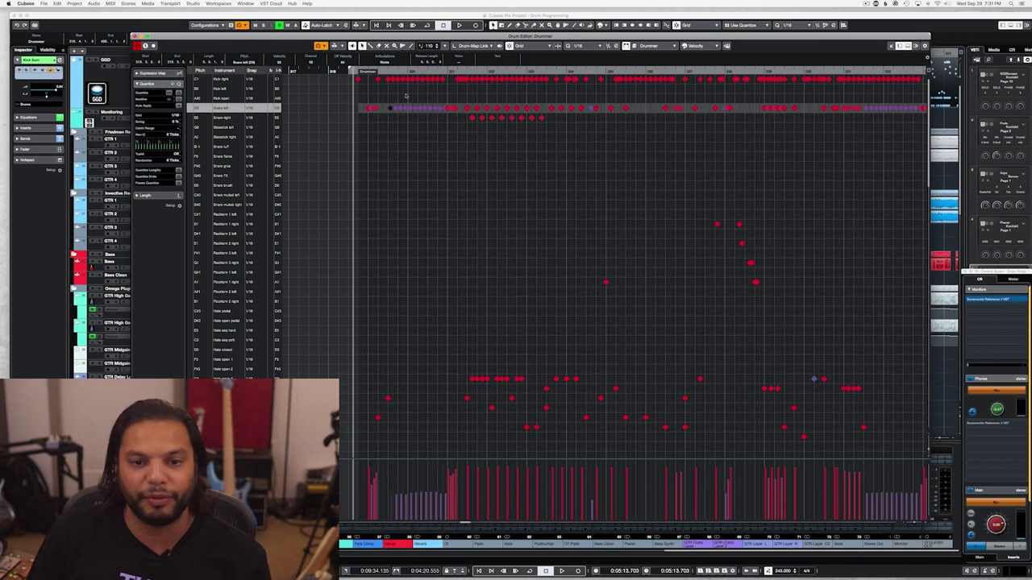
scroll(417, 94, "up", 2)
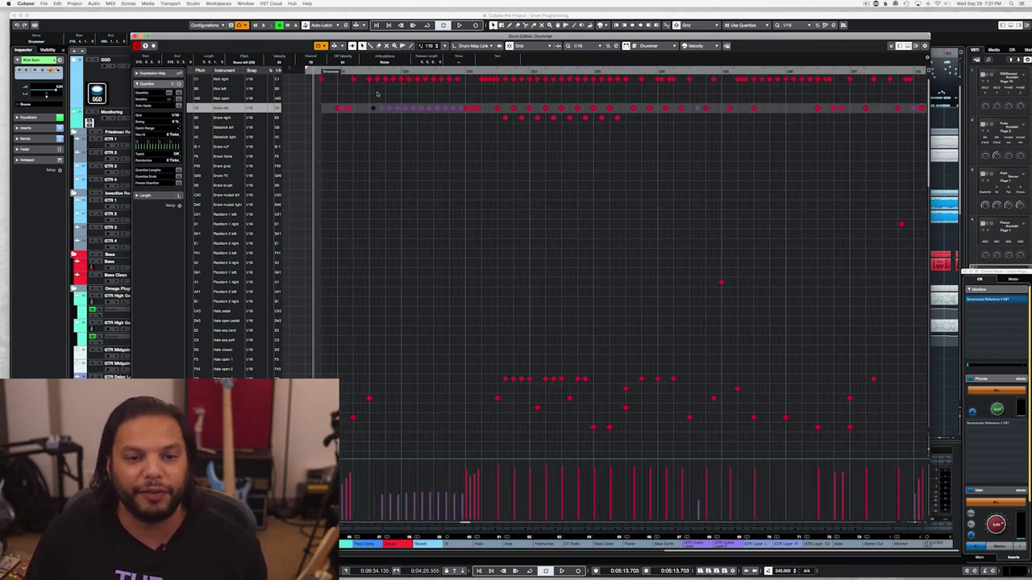
scroll(567, 118, "up", 2)
- Select the Snare left hit after the second soft snare run, and play a further soft snare run from about 5:49
scroll(557, 118, "right", 3)
left_click(757, 124)
left_click(751, 109)
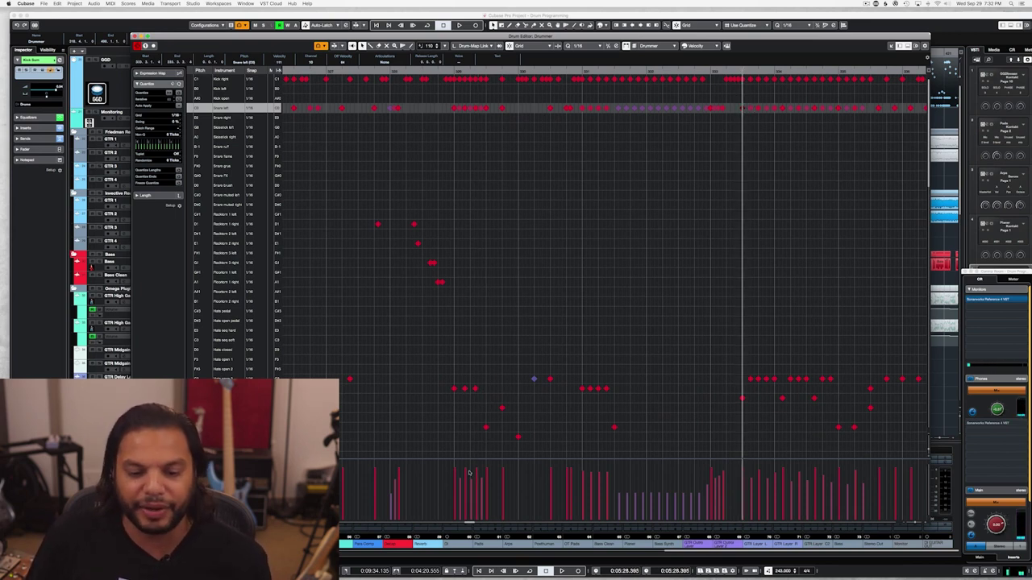
scroll(631, 435, "down", 3)
scroll(632, 437, "up", 3)
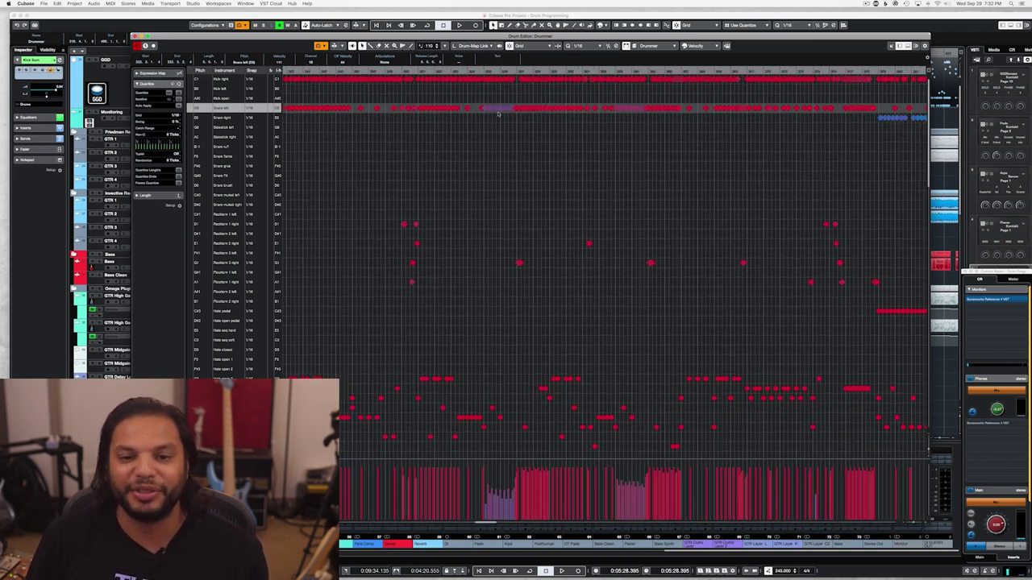
key("space")
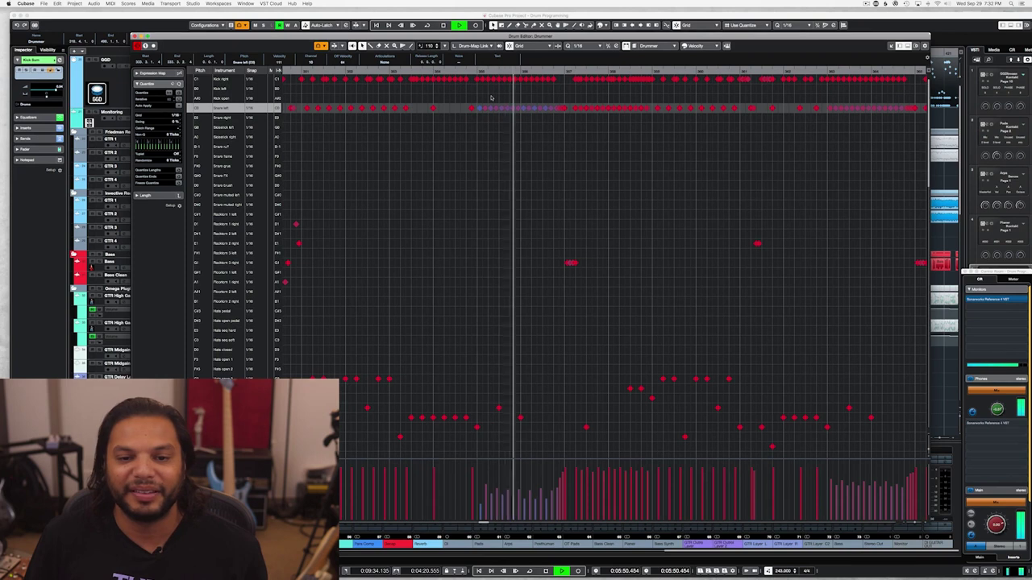
key("space")
- Examine the cymbal and ride lanes, plus the snare and tom notes, across the full length of the Drummer part
scroll(487, 175, "down", 5)
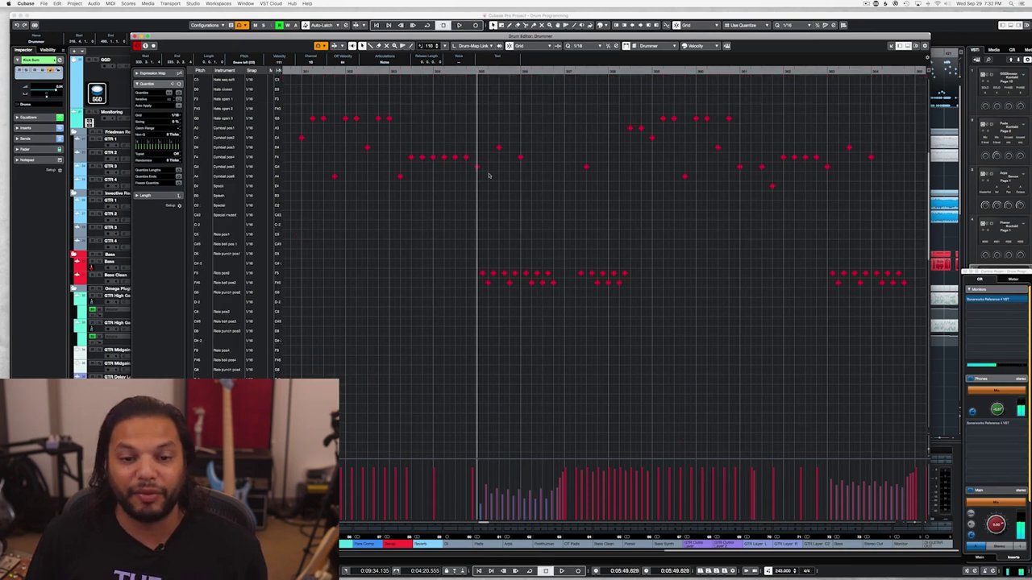
scroll(488, 175, "down", 4)
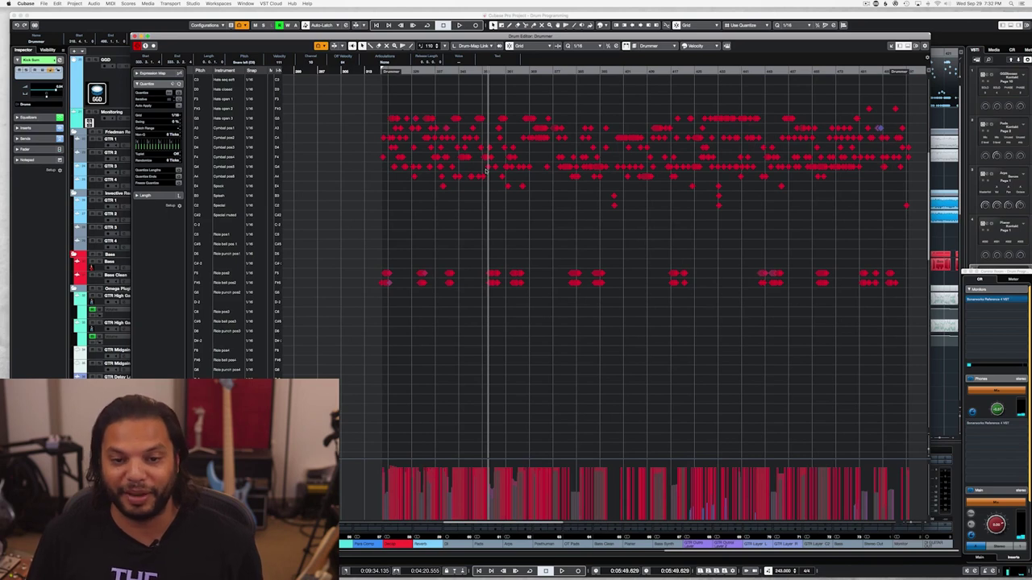
scroll(485, 202, "down", 3)
scroll(382, 153, "up", 5)
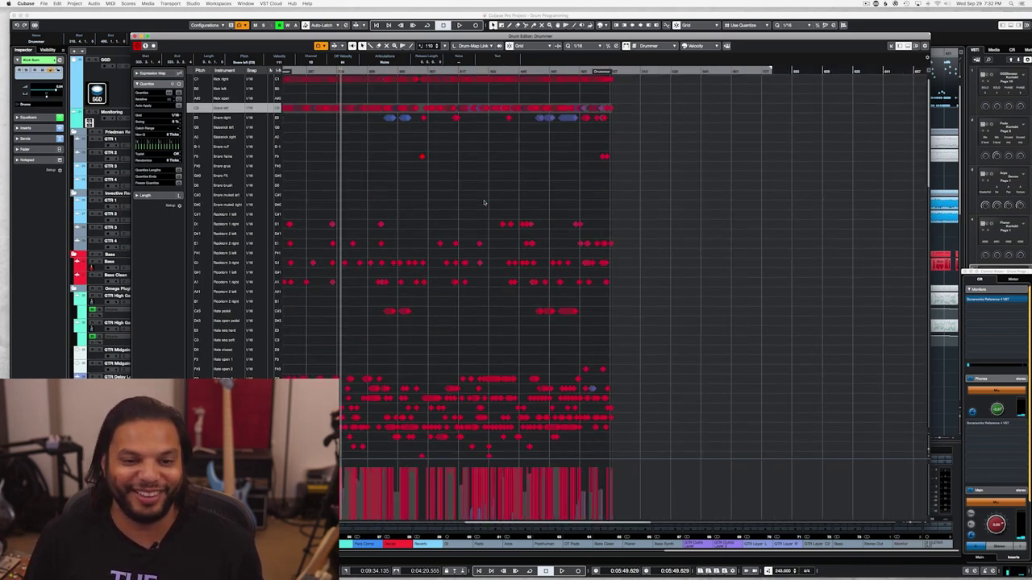
scroll(382, 153, "up", 4)
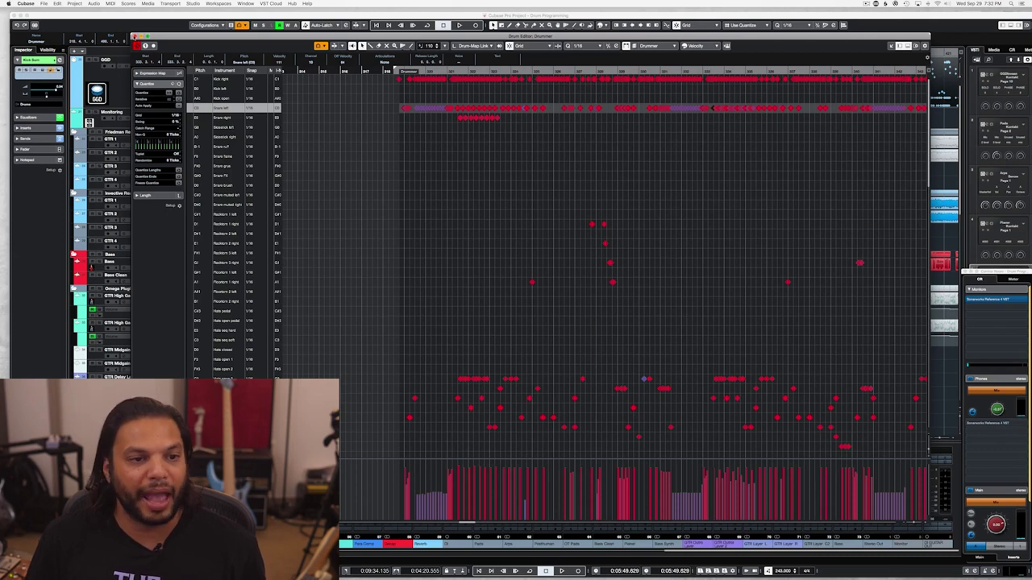
- Close the Drum Editor and play the arrangement repeatedly from the start of the Drummer part
left_click(135, 37)
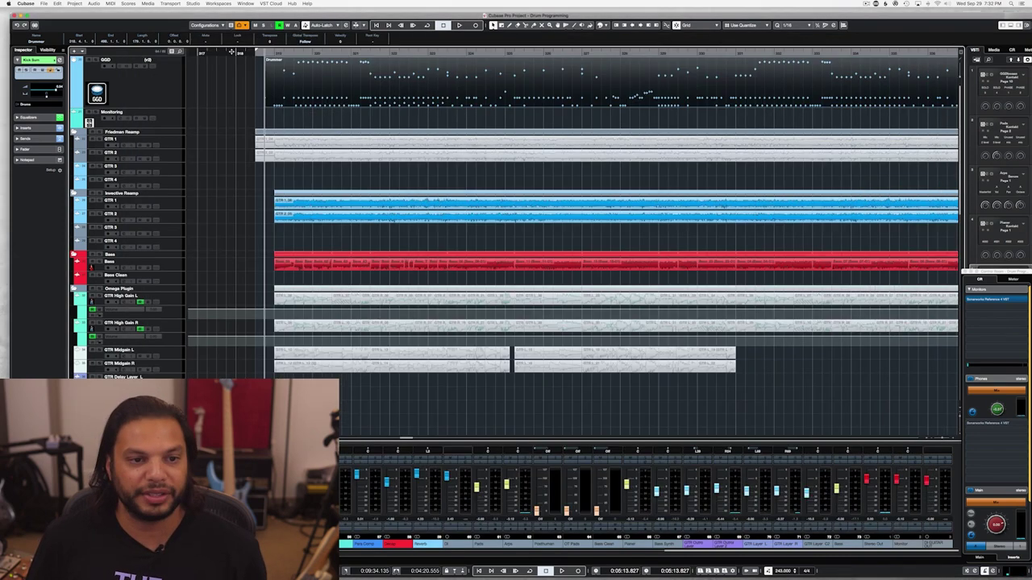
left_click(200, 53)
key("space")
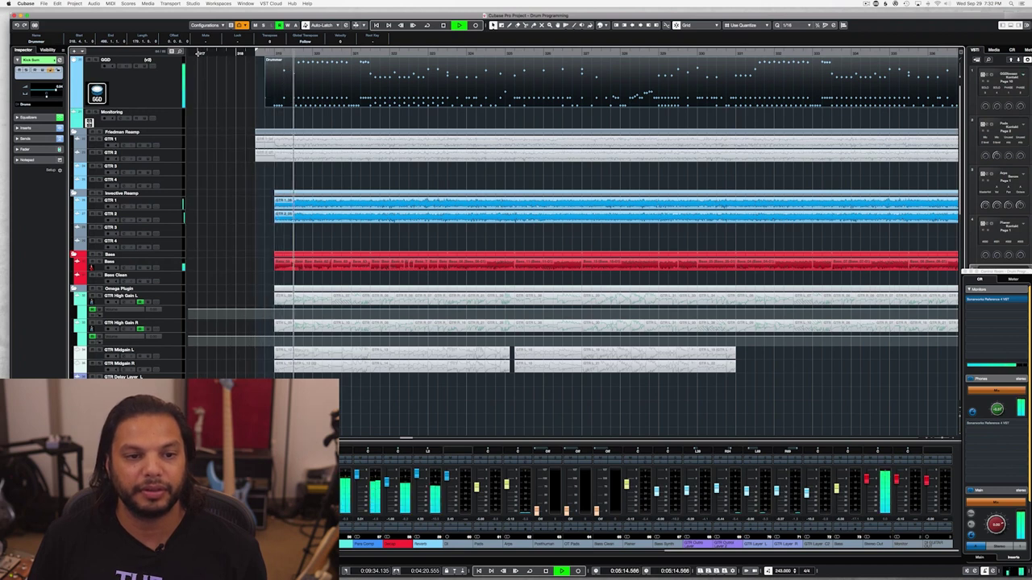
key("space")
left_click(265, 53)
key("space")
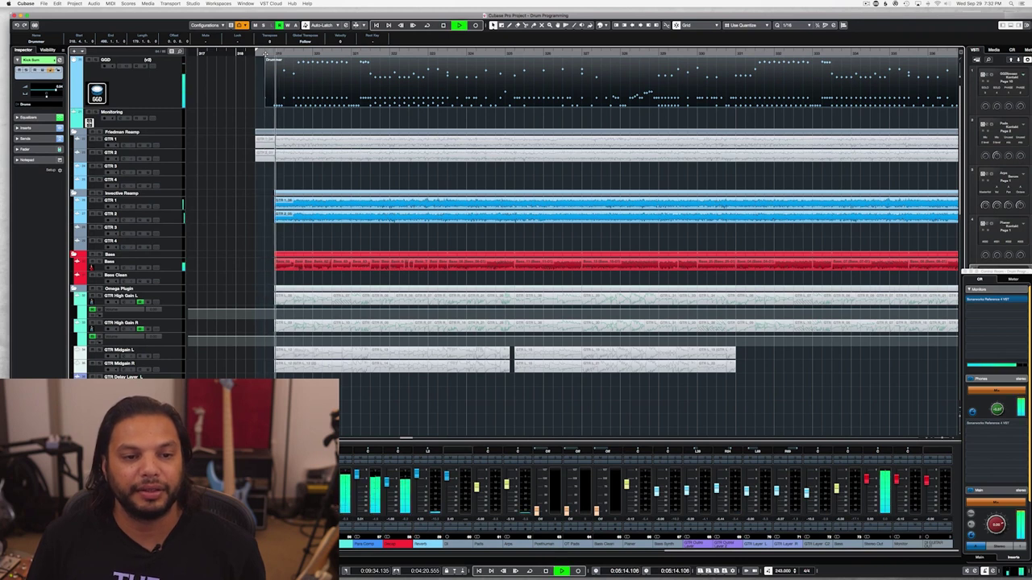
key("space")
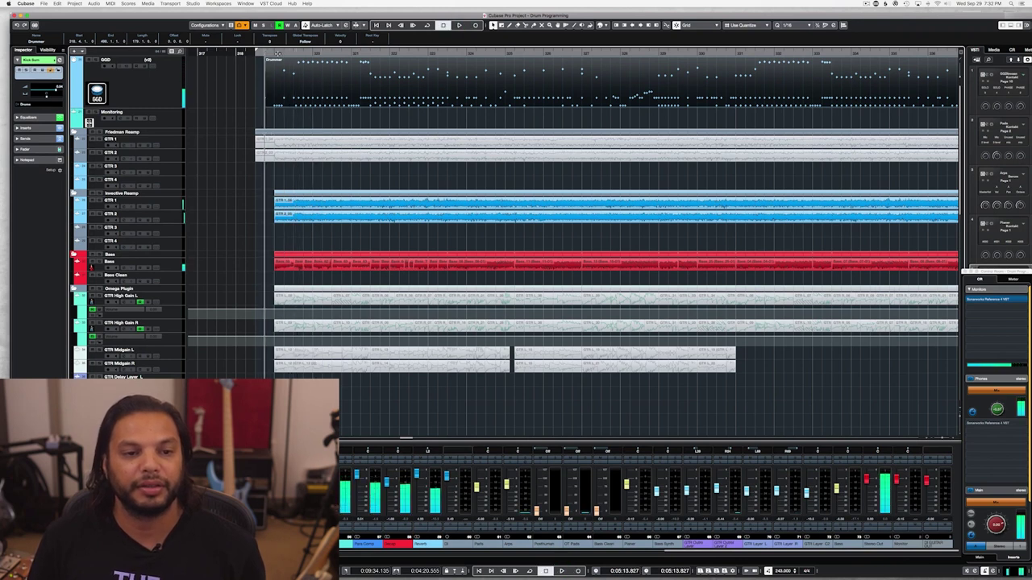
key("space")
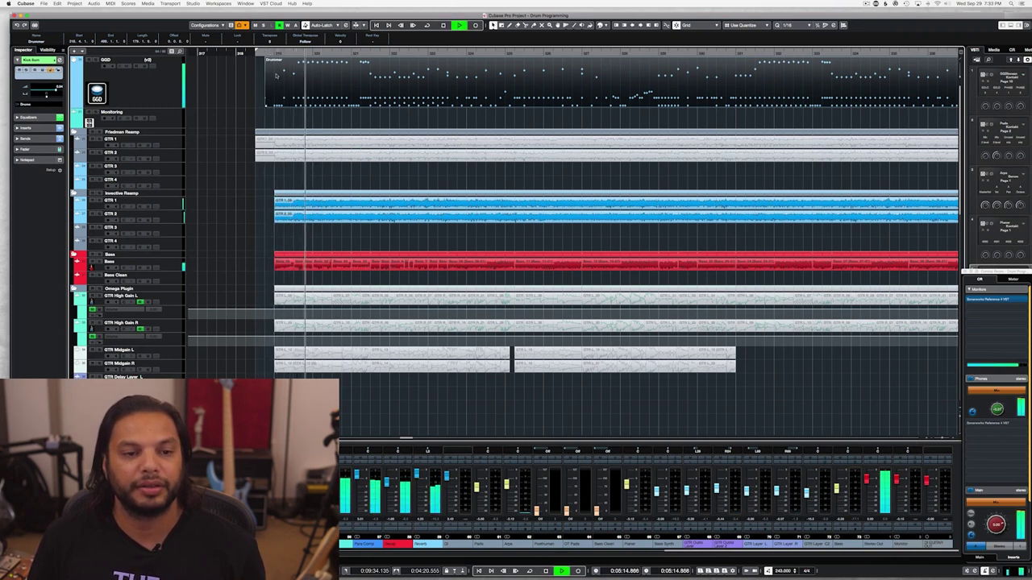
key("space")
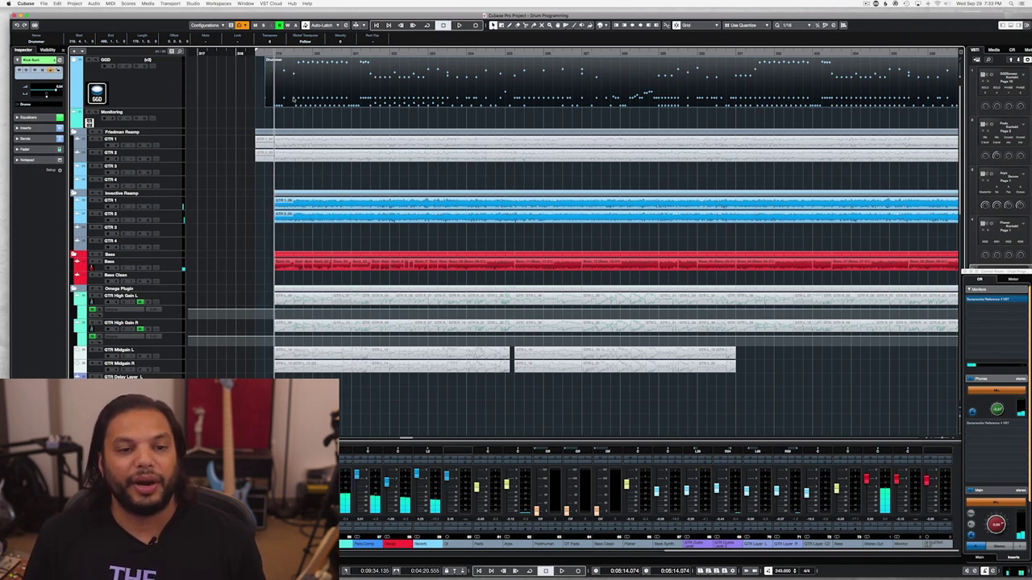
- Deselect the Drummer part and play the arrangement from 6:56.790, where the bass resumes after its gap
key("g")
key("g")
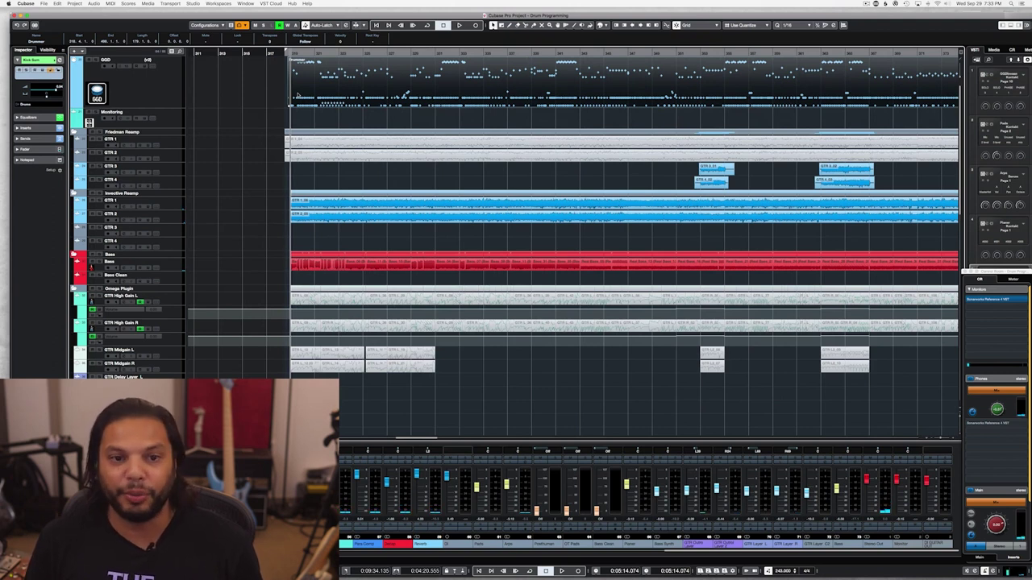
key("g")
key("g")
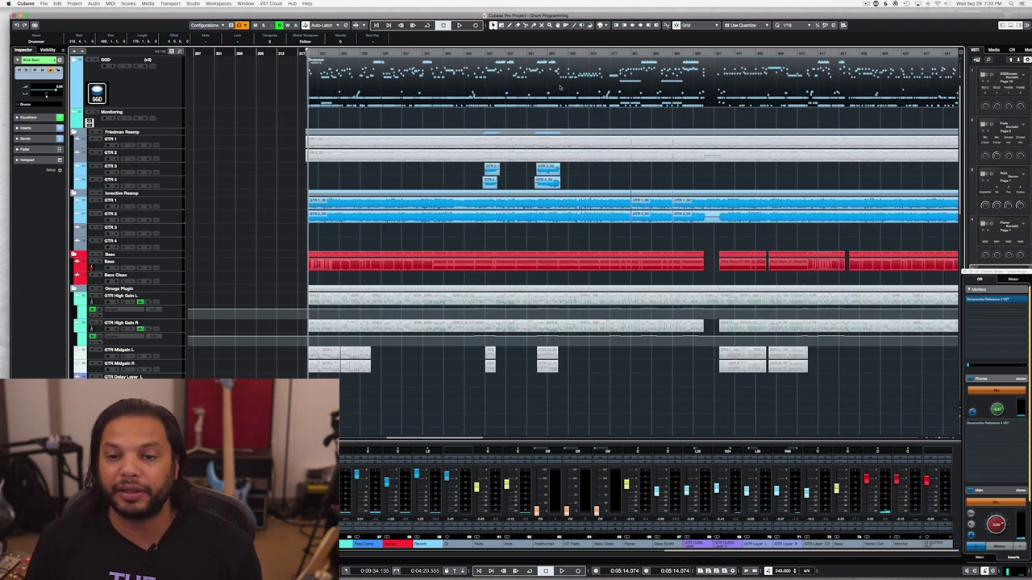
key("space")
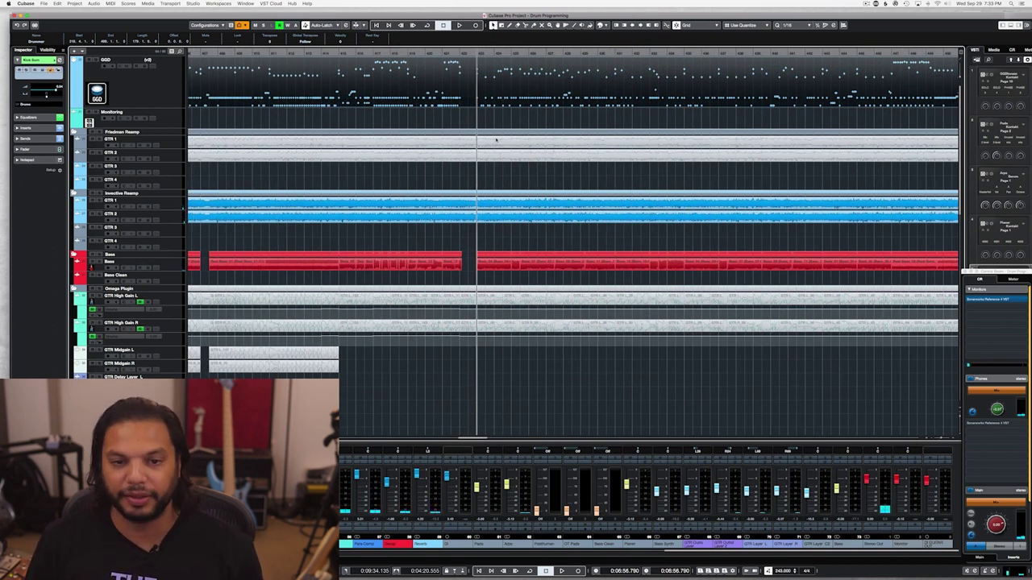
left_click(503, 100)
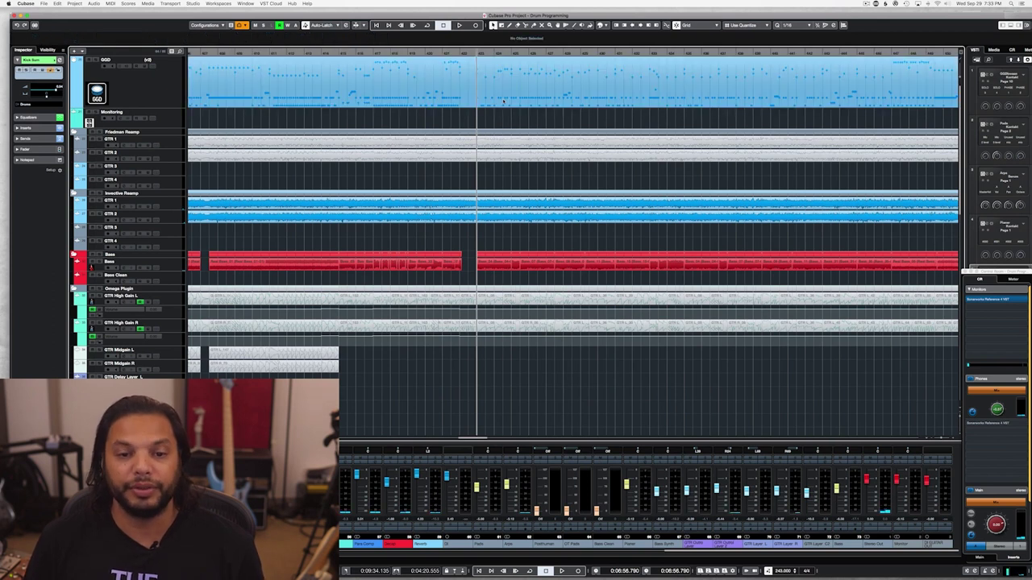
key("space")
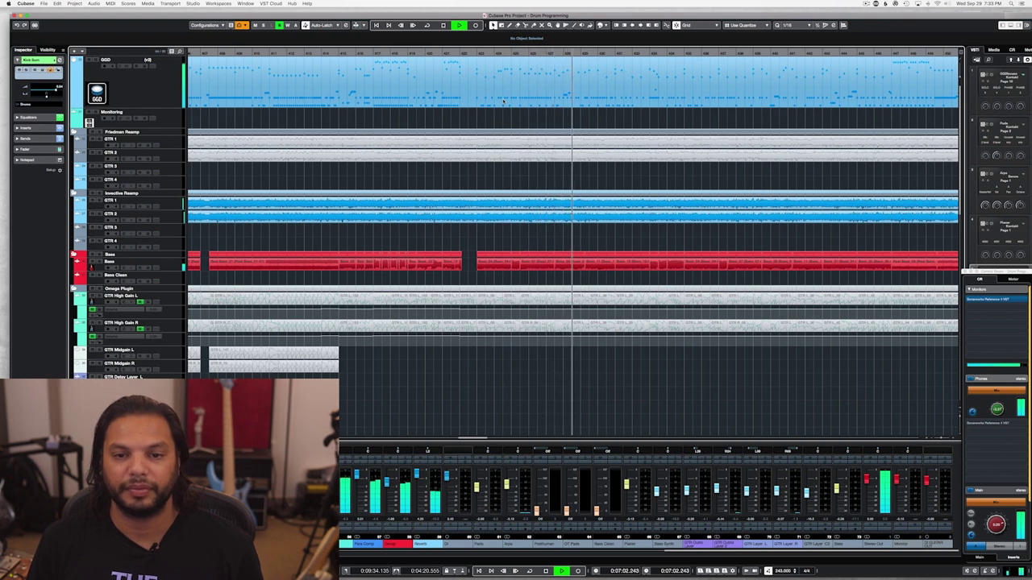
scroll(504, 101, "right", 3)
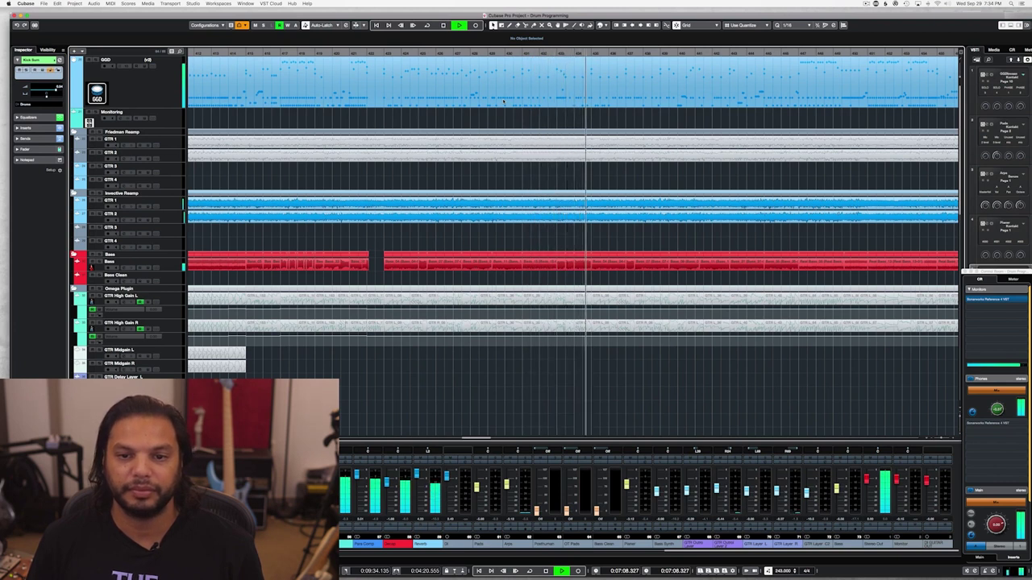
key("space")
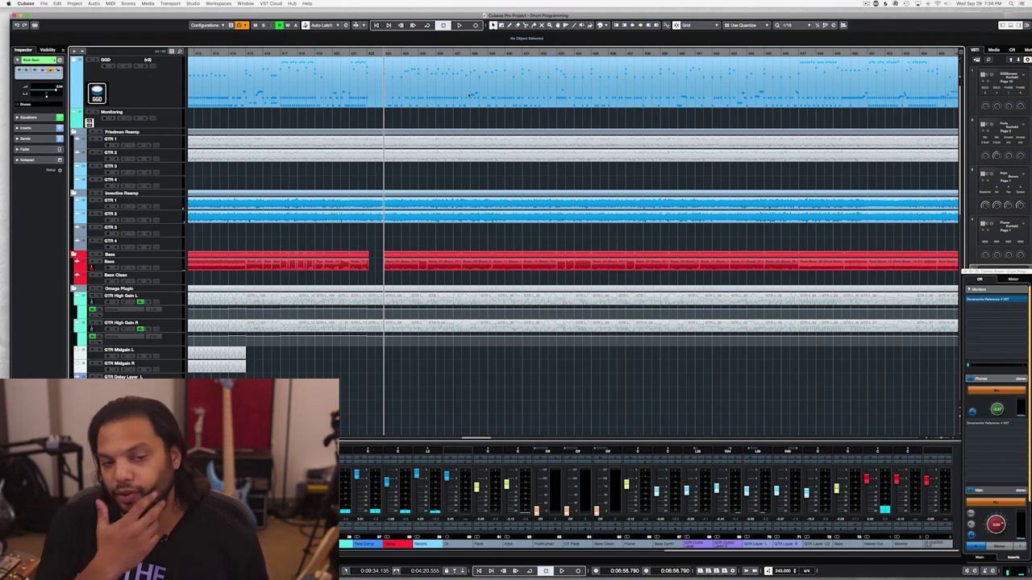
- Play the arrangement from 5:14.074, where the guitars and bass enter just after the start of the Drummer part
scroll(435, 101, "left", 15)
scroll(423, 105, "right", 10)
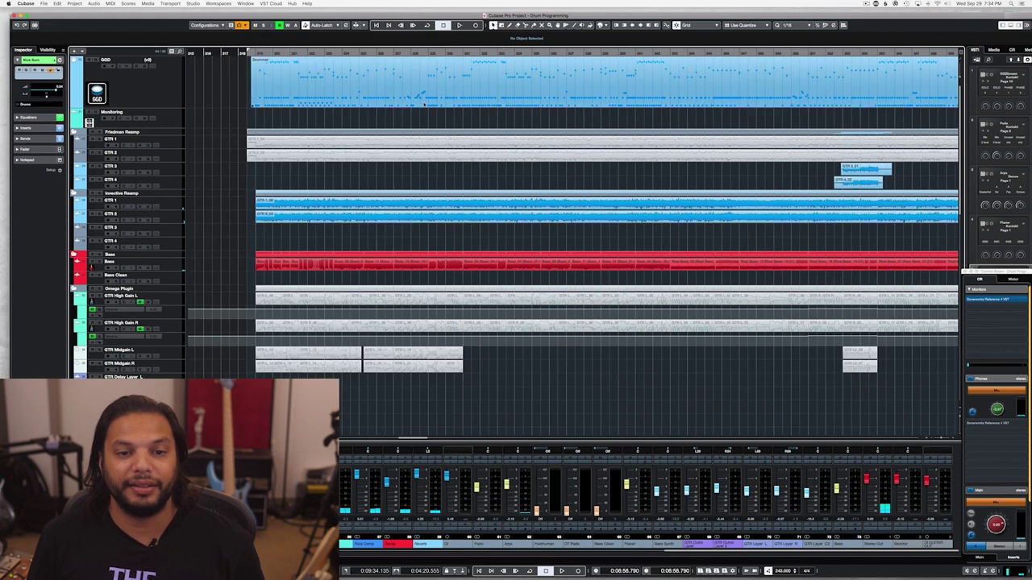
scroll(427, 89, "left", 7)
left_click(420, 53)
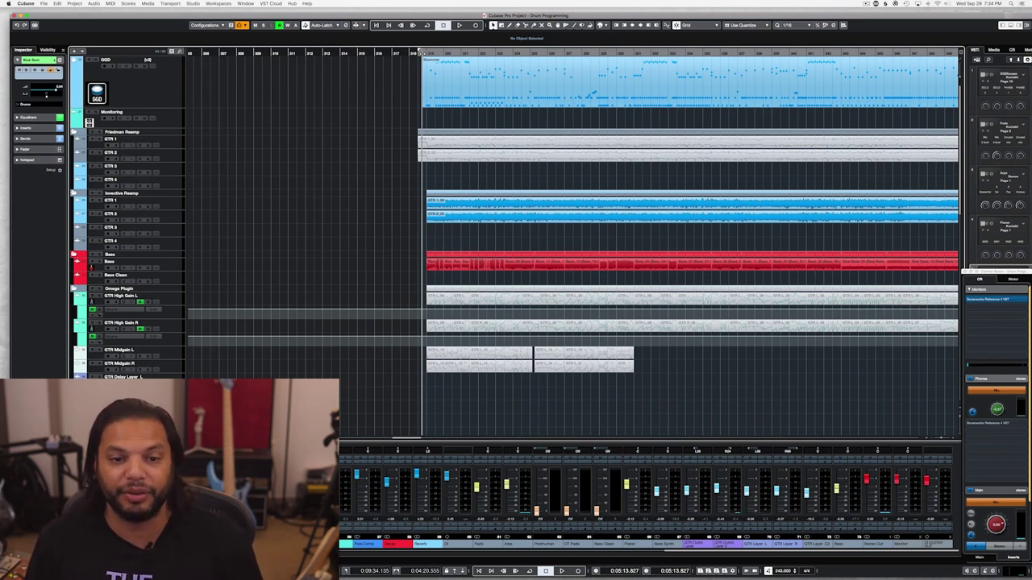
scroll(431, 78, "up", 4)
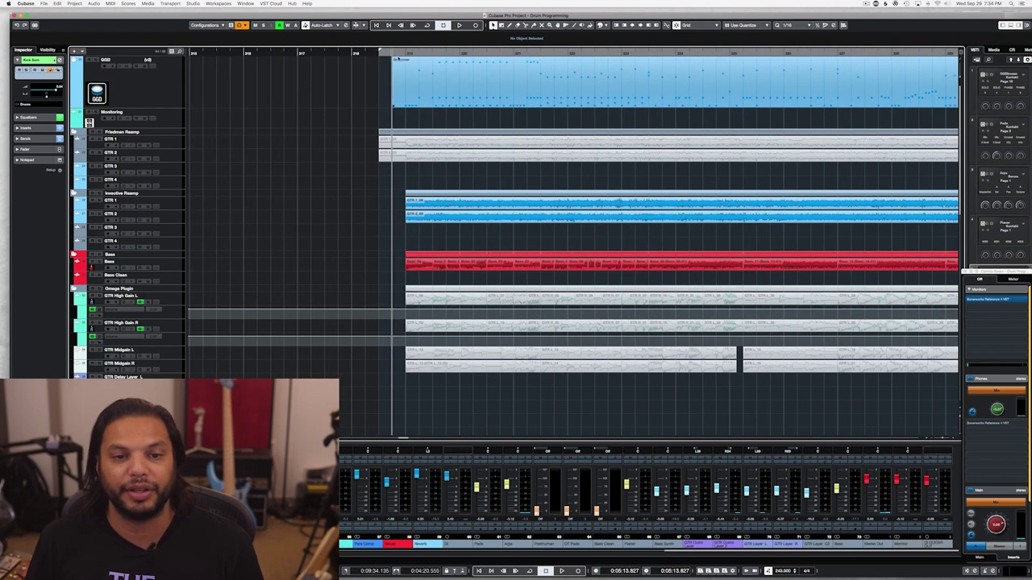
left_click(405, 73)
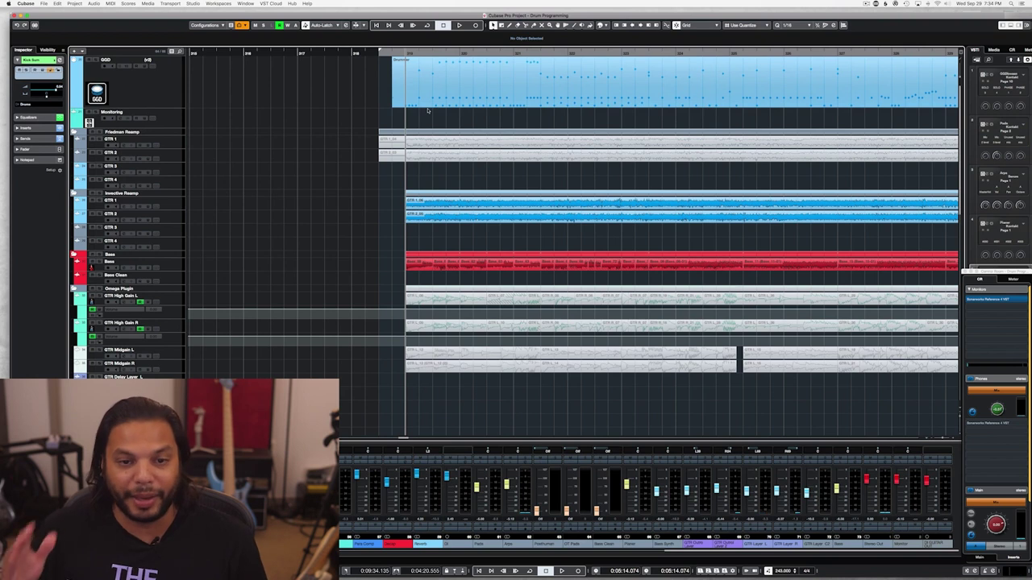
key("space")
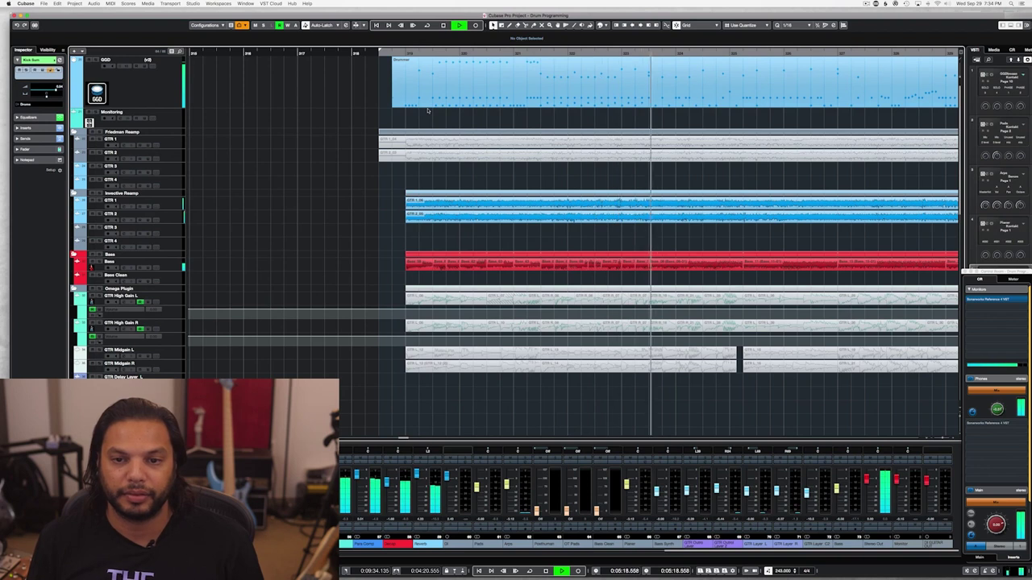
scroll(428, 110, "right", 3)
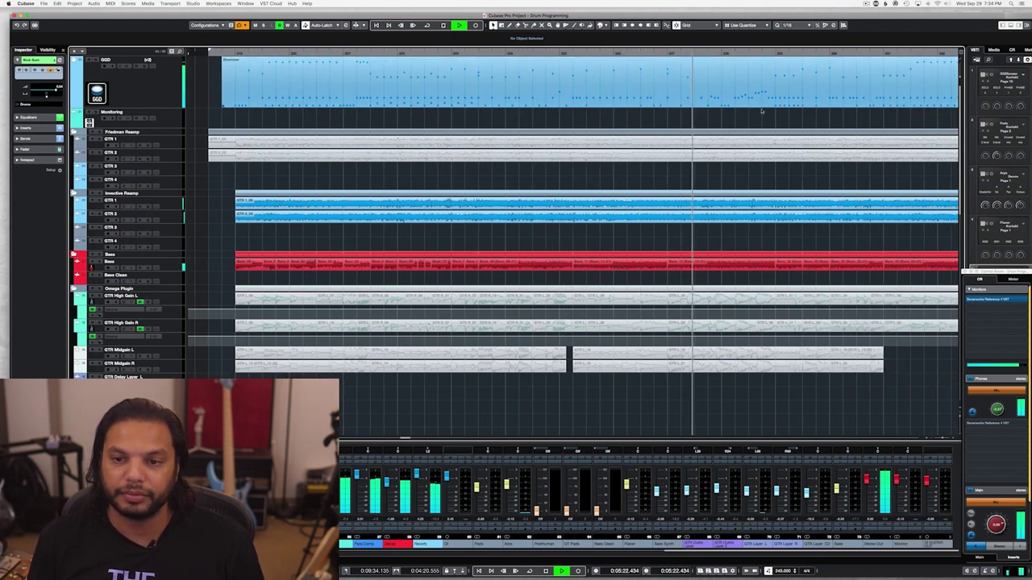
scroll(755, 117, "right", 3)
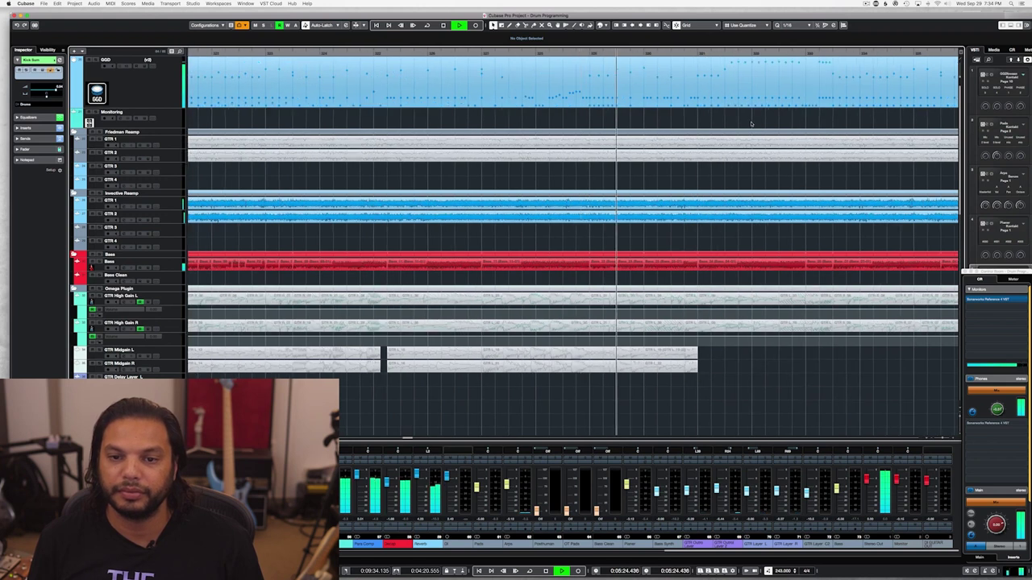
key("space")
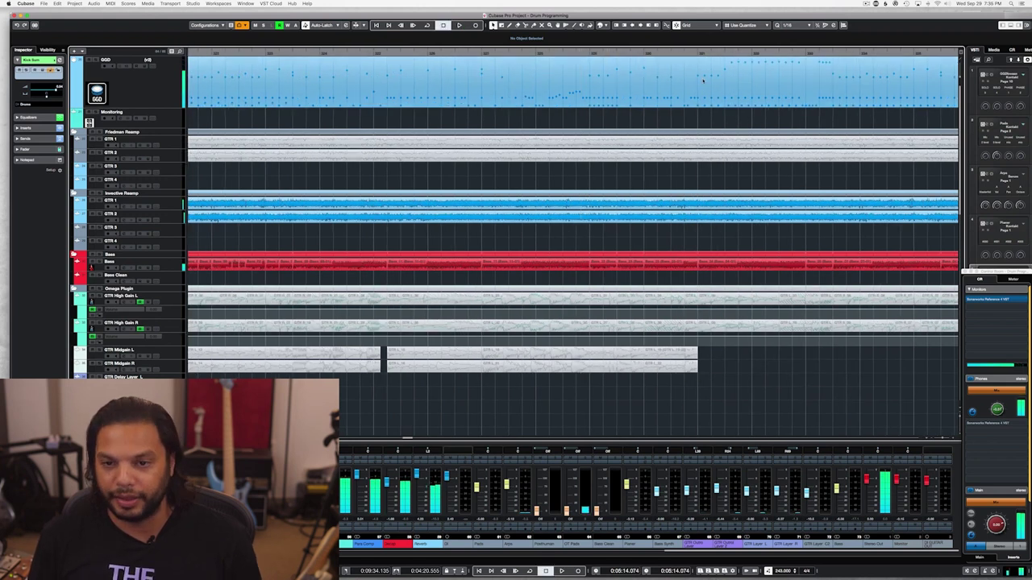
- Open the Drummer part in the Drum Editor and place the cursor on its second cymbal hit at 5:14.587
scroll(478, 117, "left", 3)
double_click(478, 103)
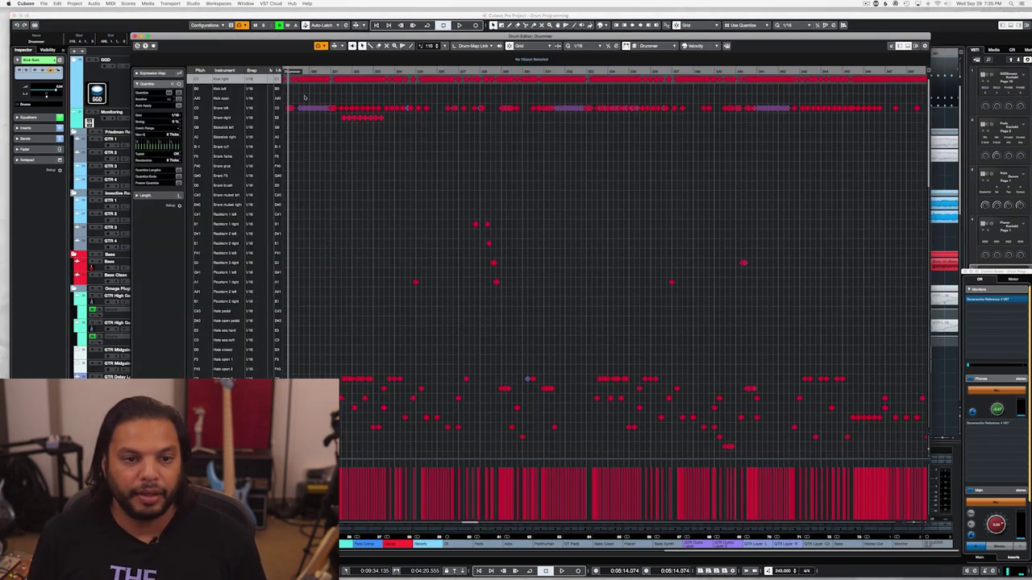
key("h")
key("h")
key("h")
left_click(398, 72)
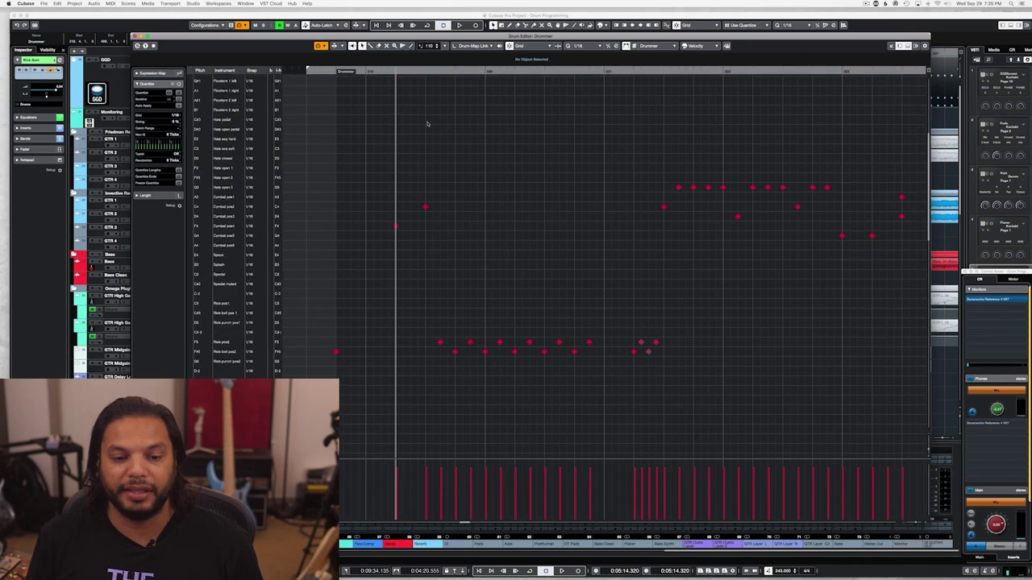
left_click(425, 73)
scroll(432, 115, "down", 5)
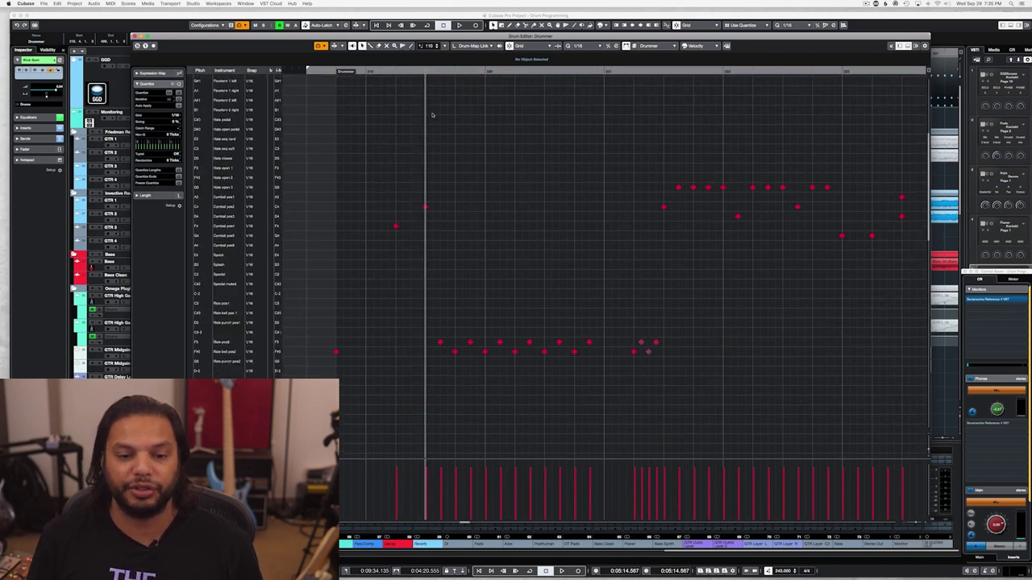
- Audition the first Ride pos2 hit and the following Ride bell pos2 hit alternately
left_click(441, 342)
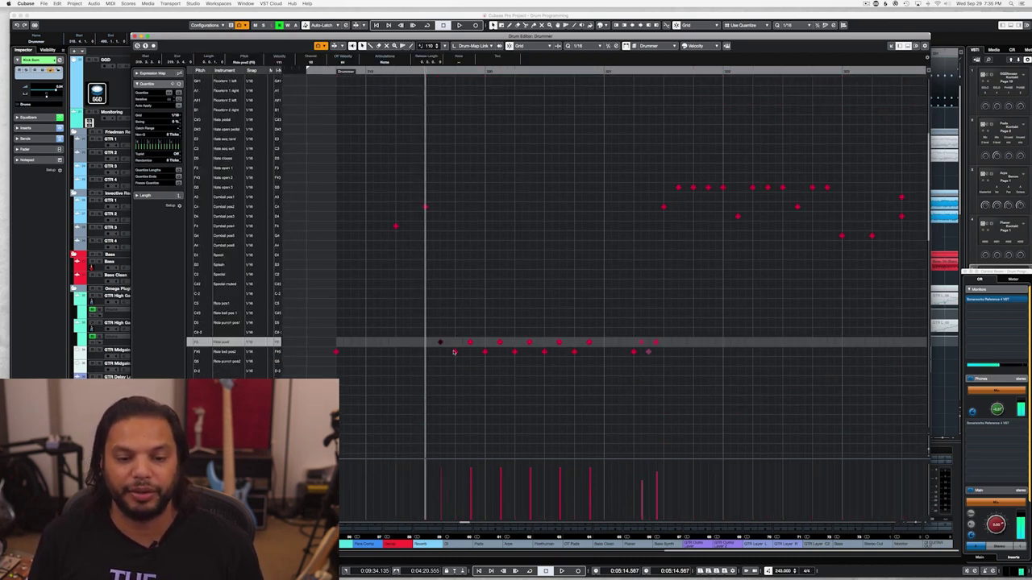
left_click(455, 351)
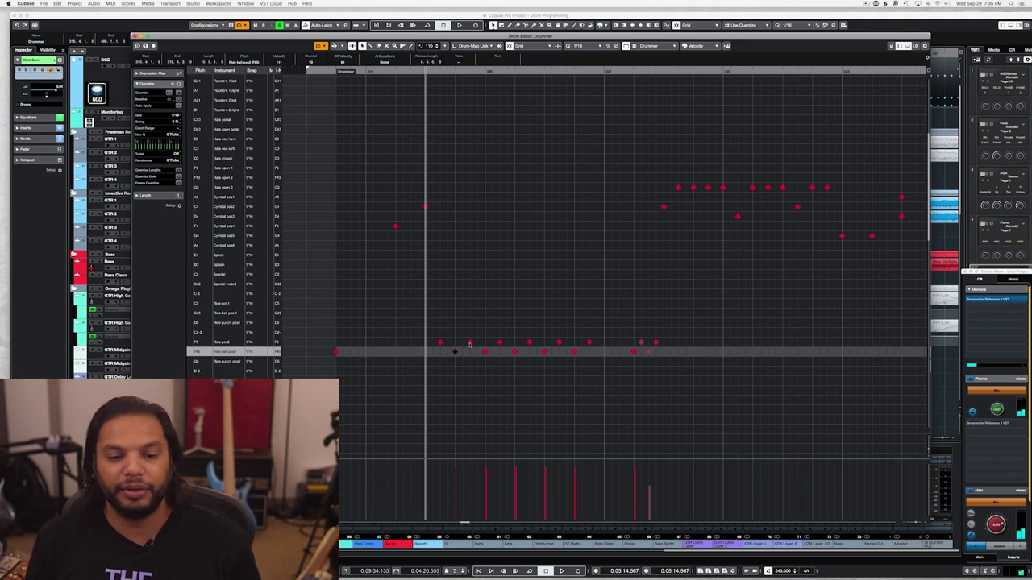
left_click(440, 343)
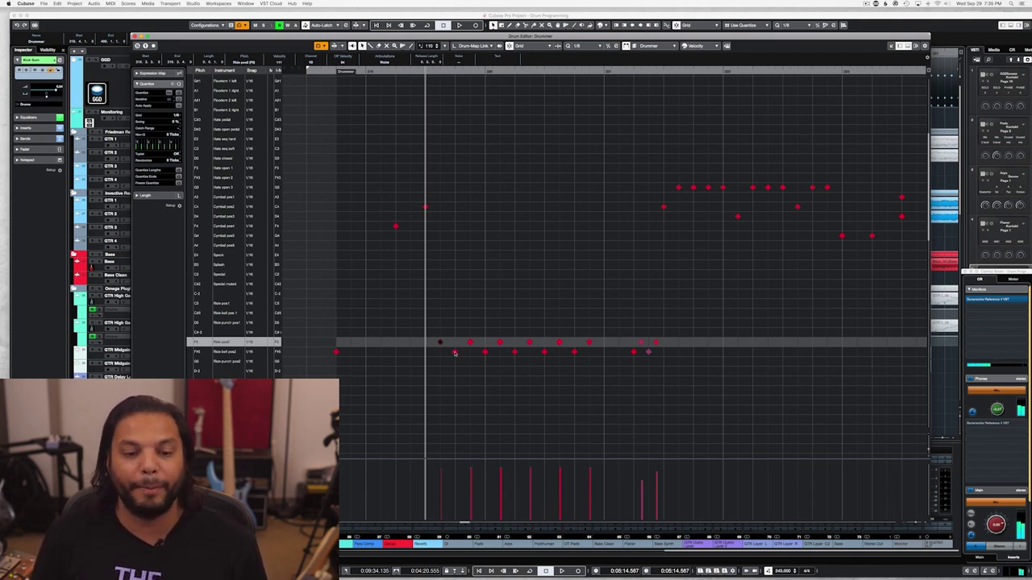
left_click(454, 352)
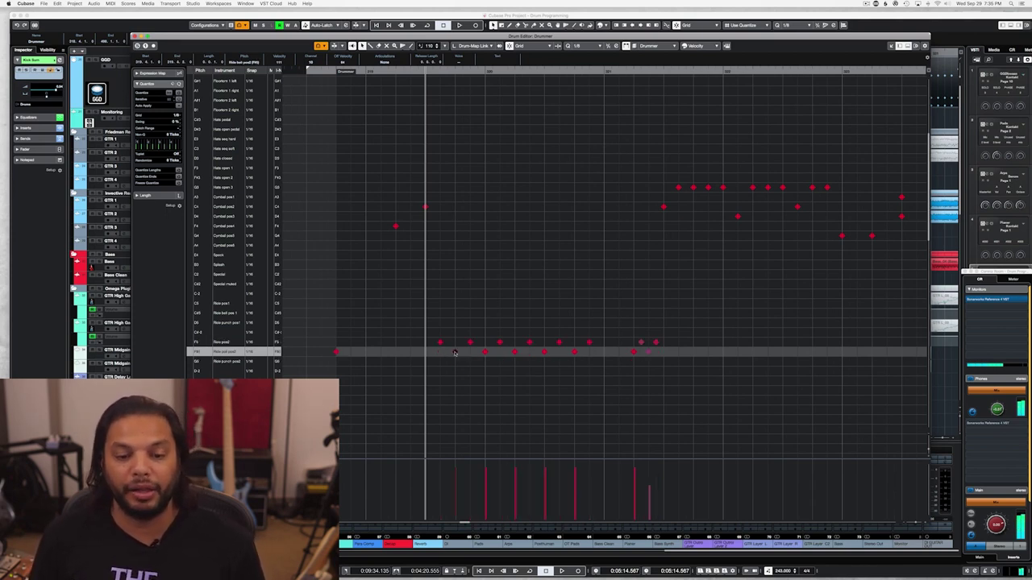
- Move the cymbal hit at 5:14.587 down two lanes from Cymbal pos2 to Cymbal pos4
left_click(426, 207)
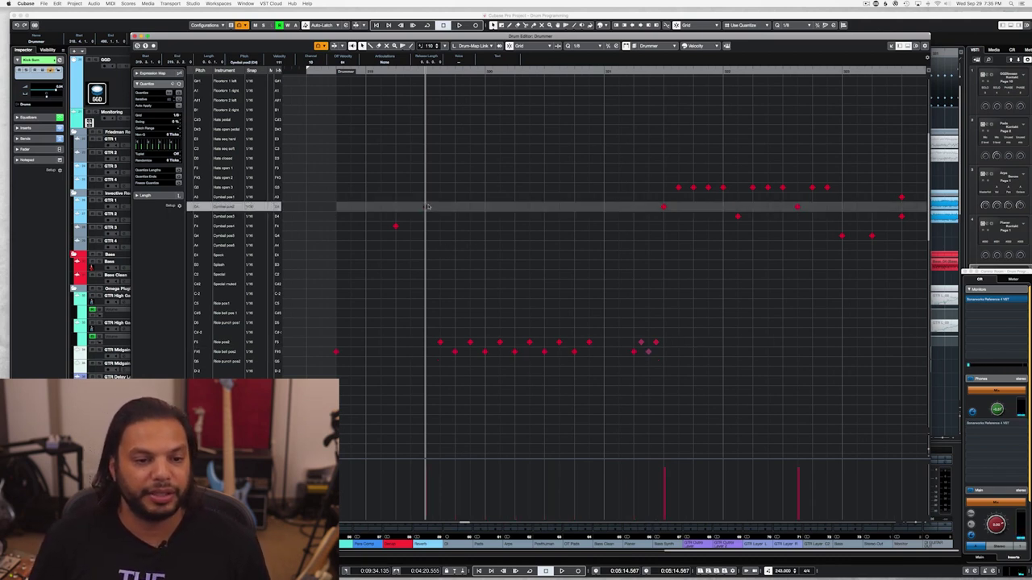
key("Down")
key("Down")
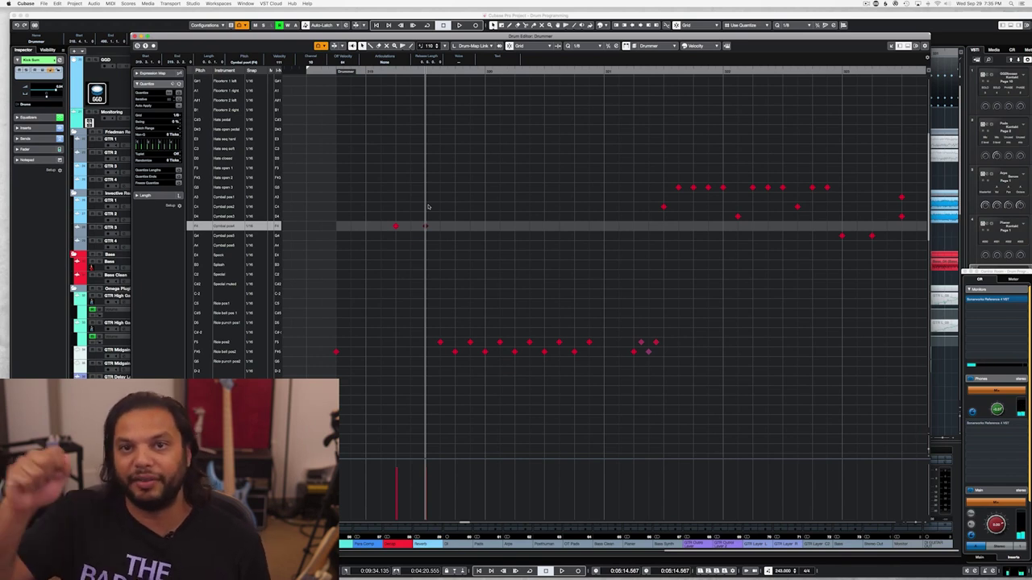
key("space")
key("space")
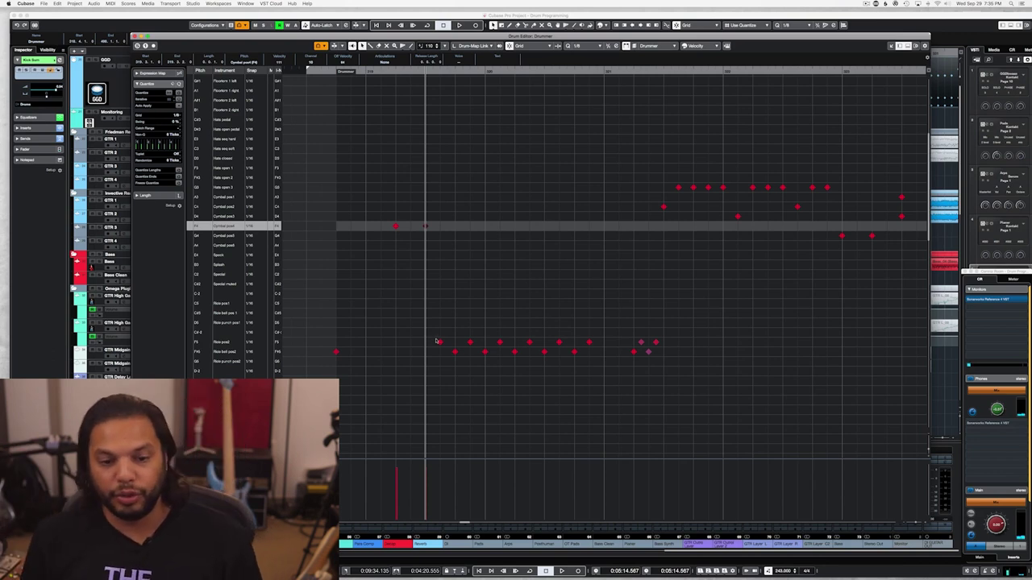
- Try lower velocities on the first six Ride pos2 hits, undo them, and compare both versions by playing from 5:14.587
left_click(438, 343)
left_click_drag(432, 338, 593, 346)
key("ctrl+v")
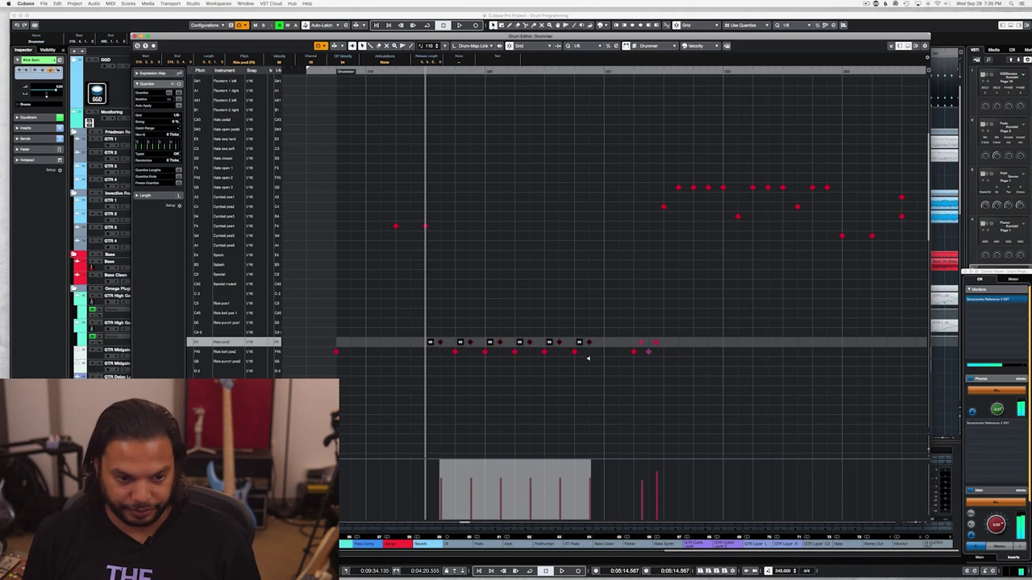
key("ctrl+z")
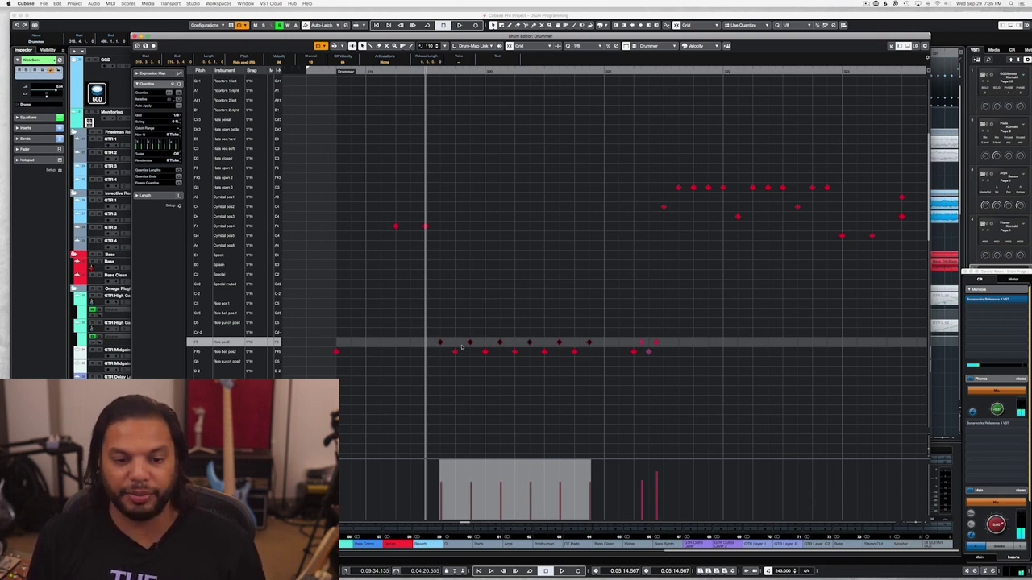
key("space")
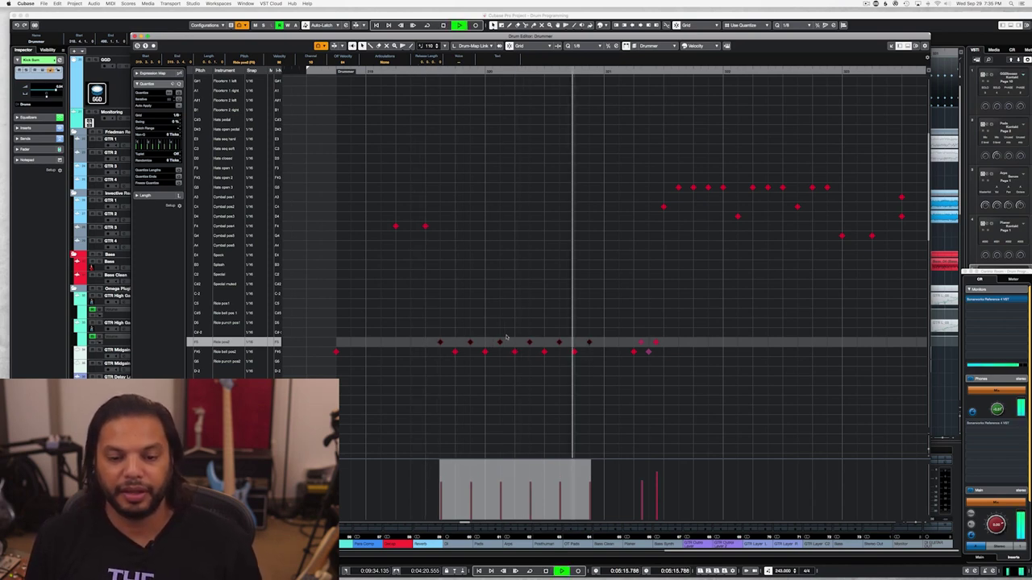
key("space")
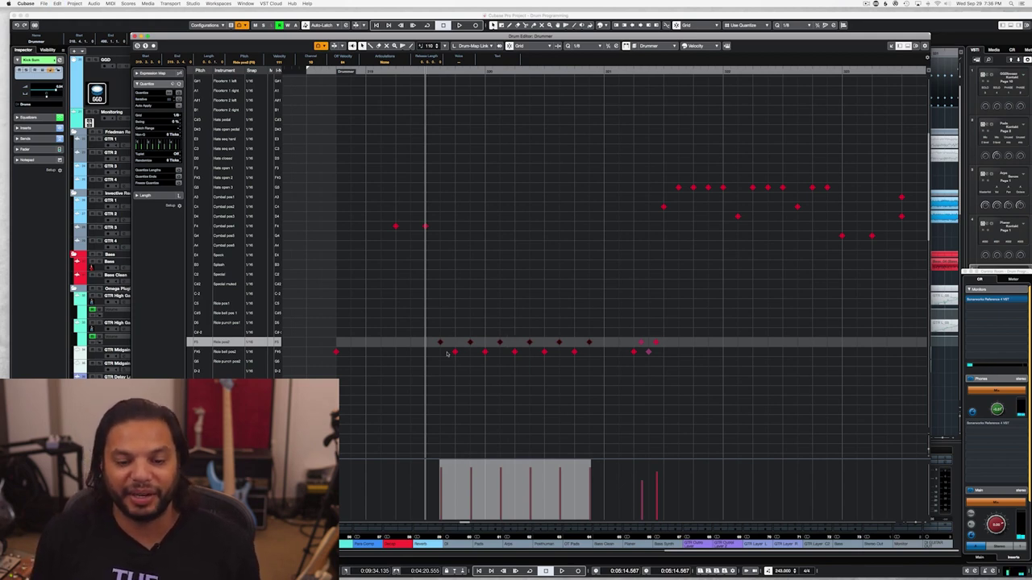
key("space")
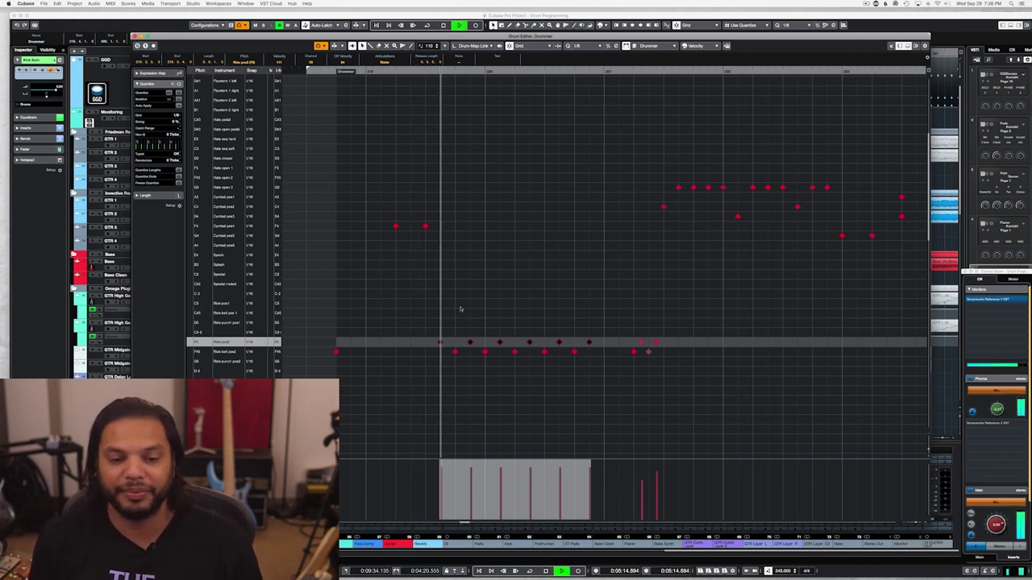
key("space")
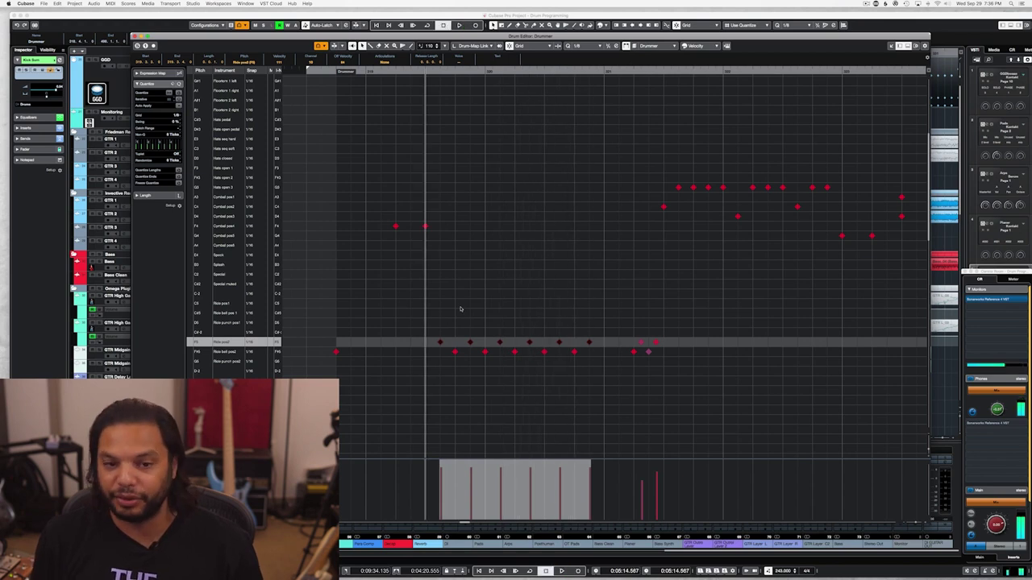
- Delete the first soft Snare left run, play the passage without it, and undo the deletion
scroll(461, 309, "up", 5)
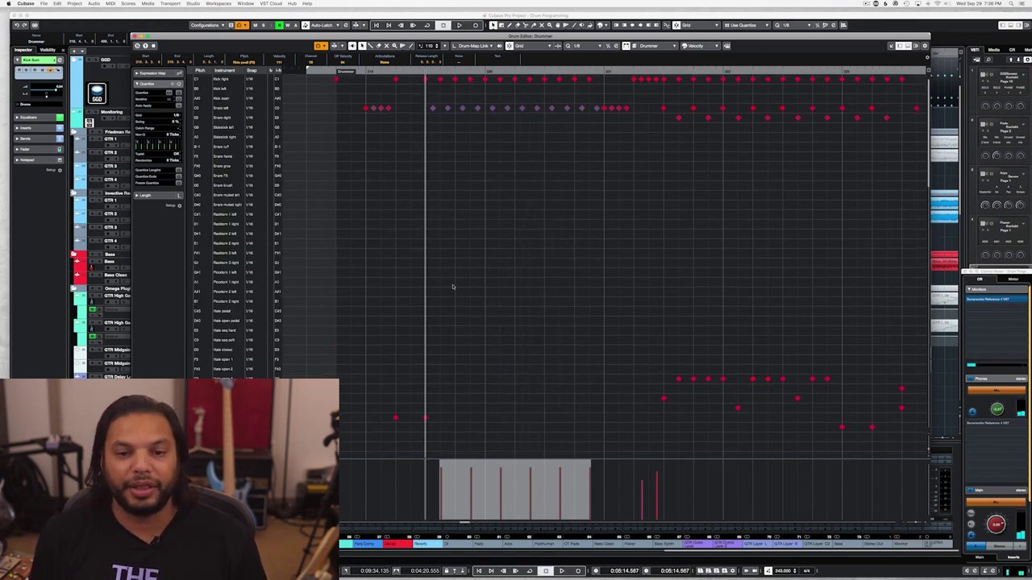
left_click_drag(429, 121, 601, 105)
key("Delete")
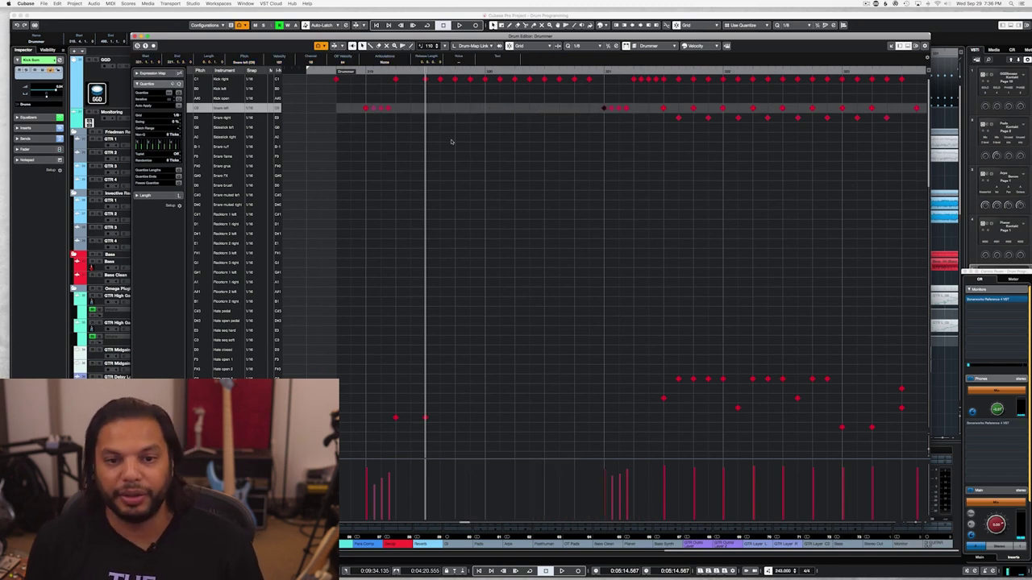
key("space")
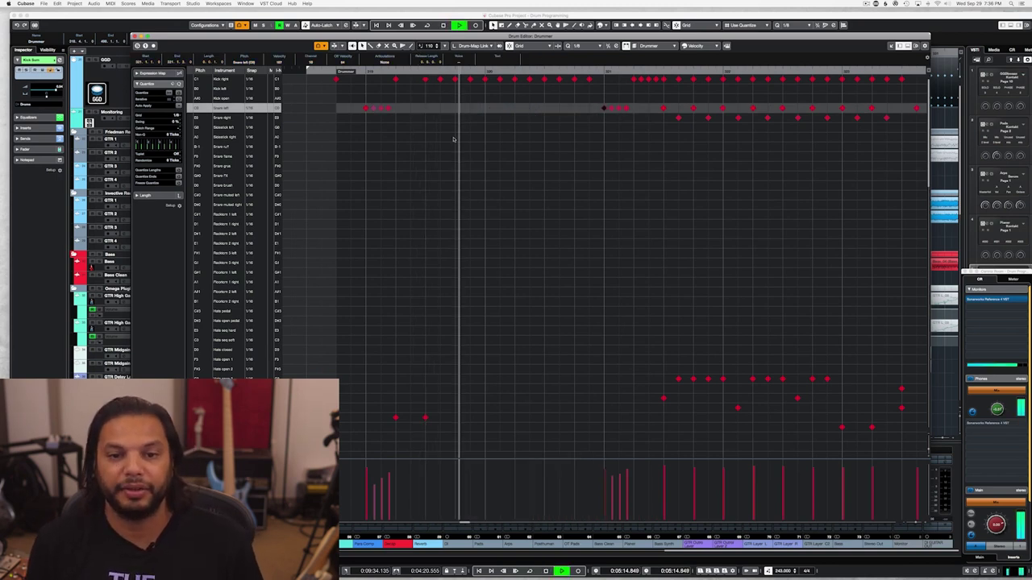
key("space")
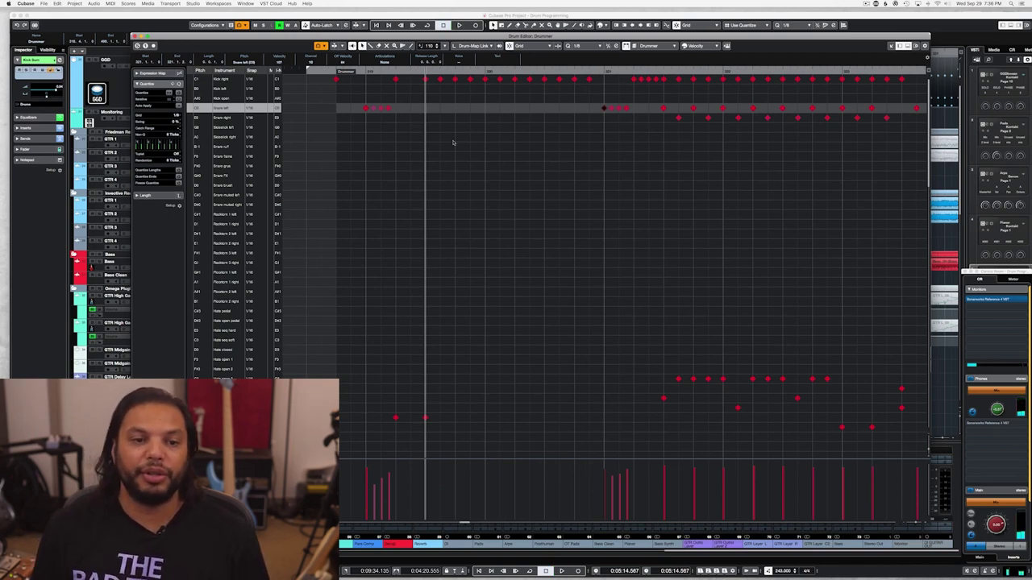
key("ctrl+v")
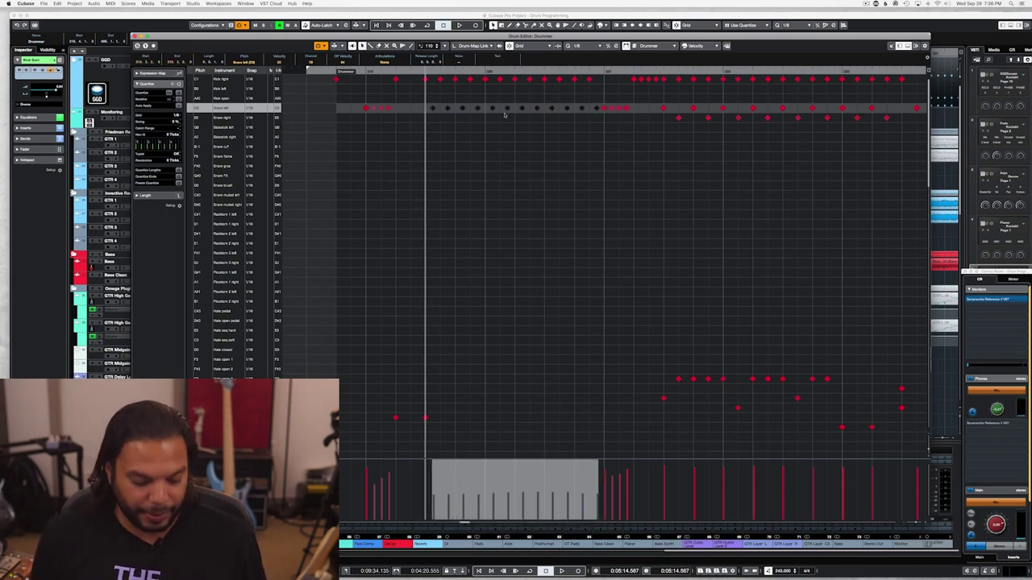
- Select the first soft Snare left run, play the passage from 5:14.587, and select only the run's first note
left_click(420, 122)
left_click(433, 109)
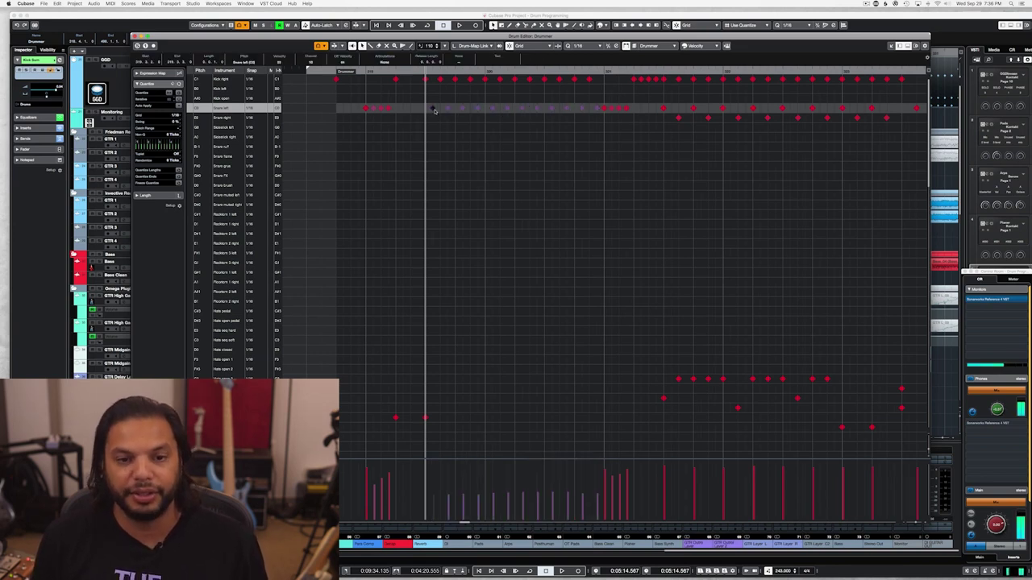
left_click_drag(429, 123, 599, 104)
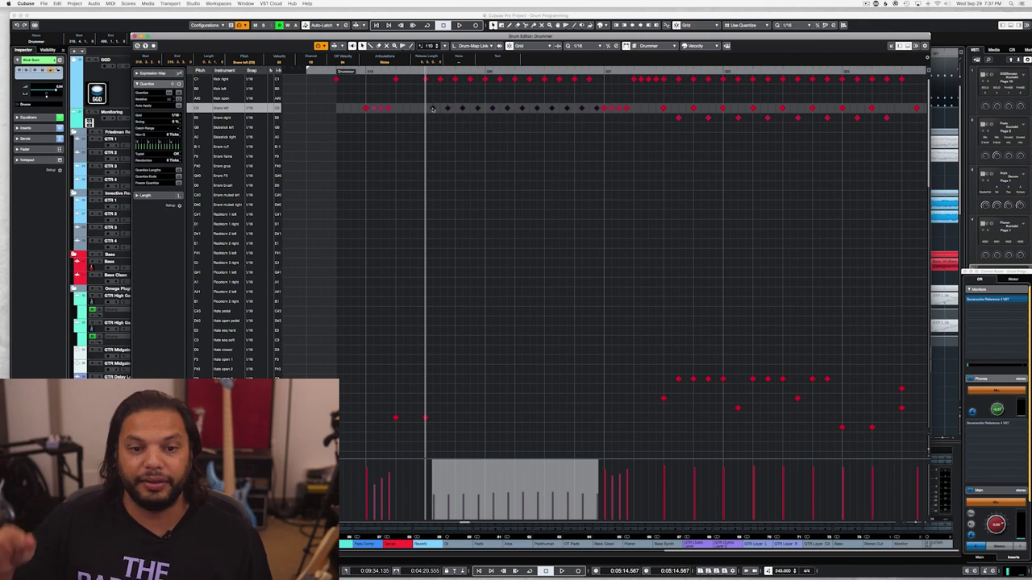
key("space")
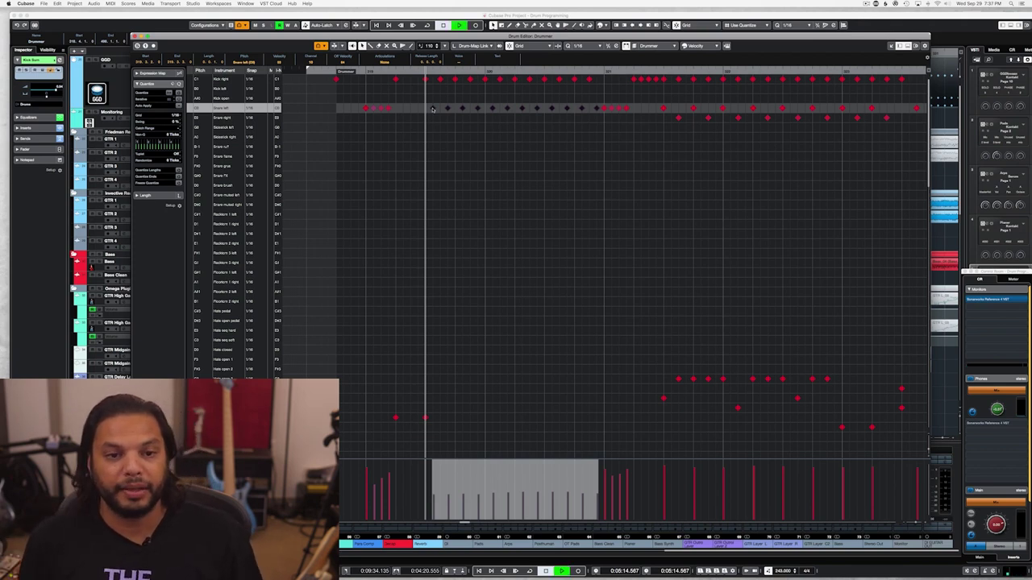
key("space")
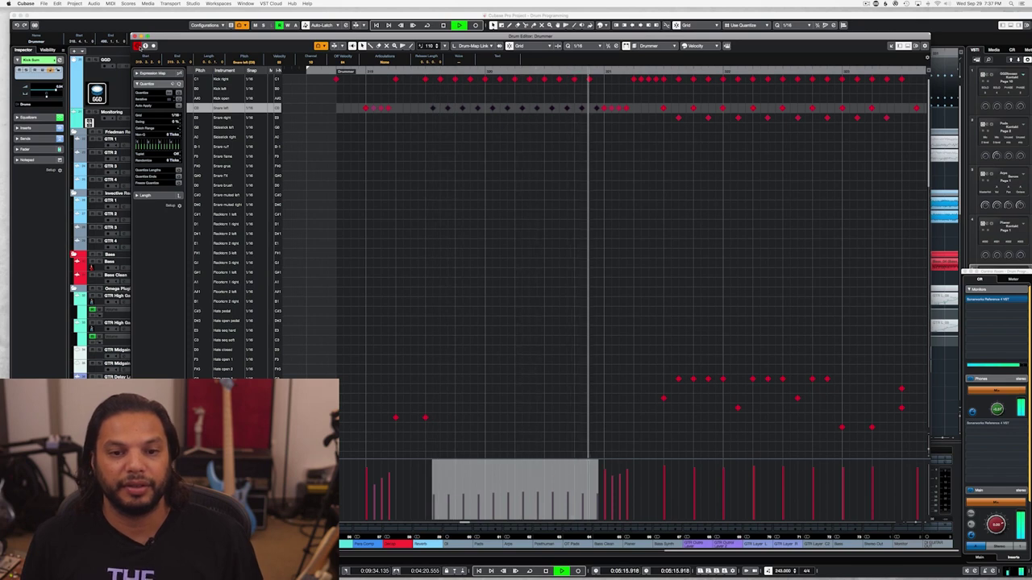
key("space")
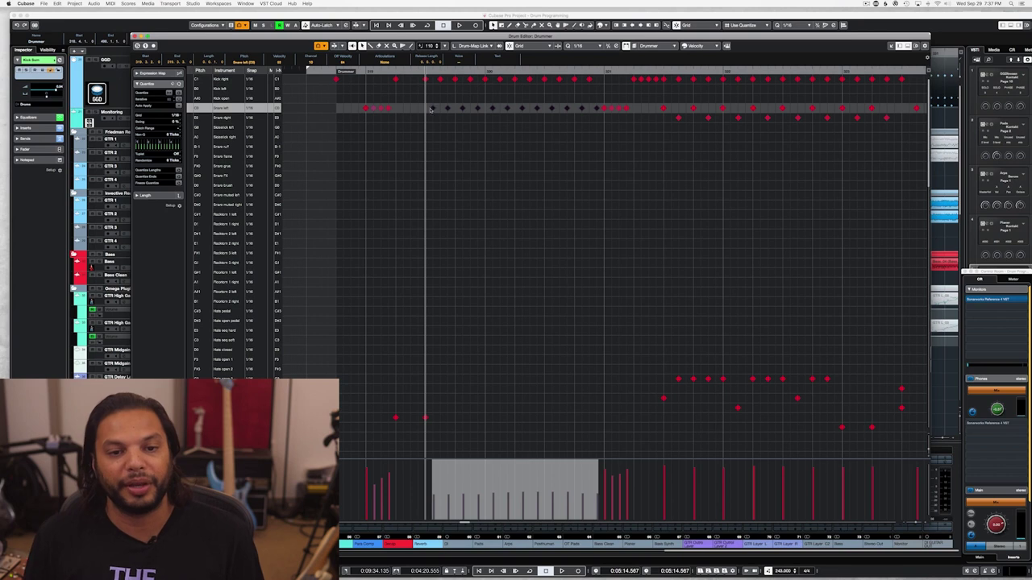
key("shift+m")
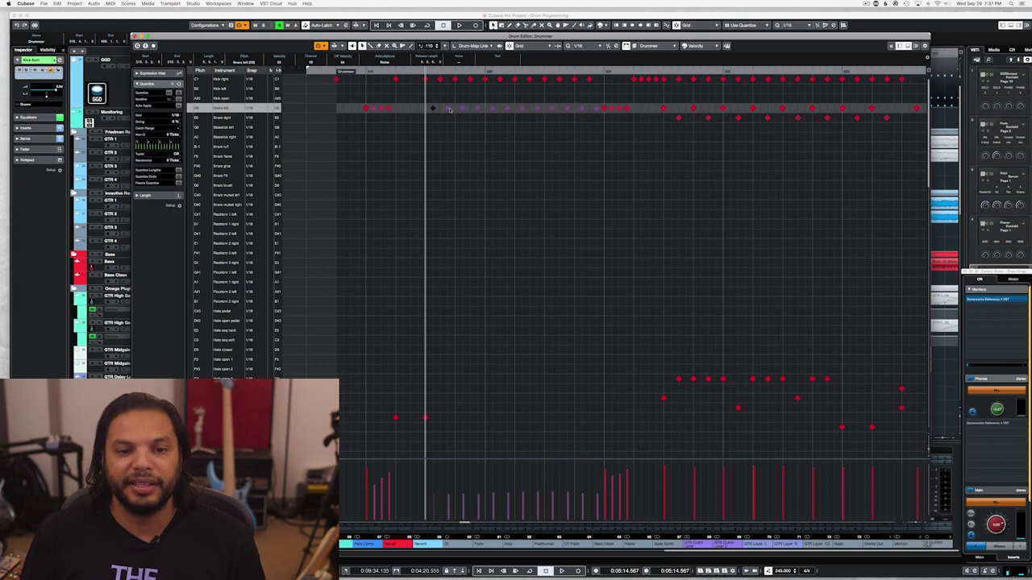
- Select the whole first soft Snare left run, try much lower velocities, and play the passage from 5:14.587
left_click(449, 108)
left_click_drag(426, 118, 597, 107)
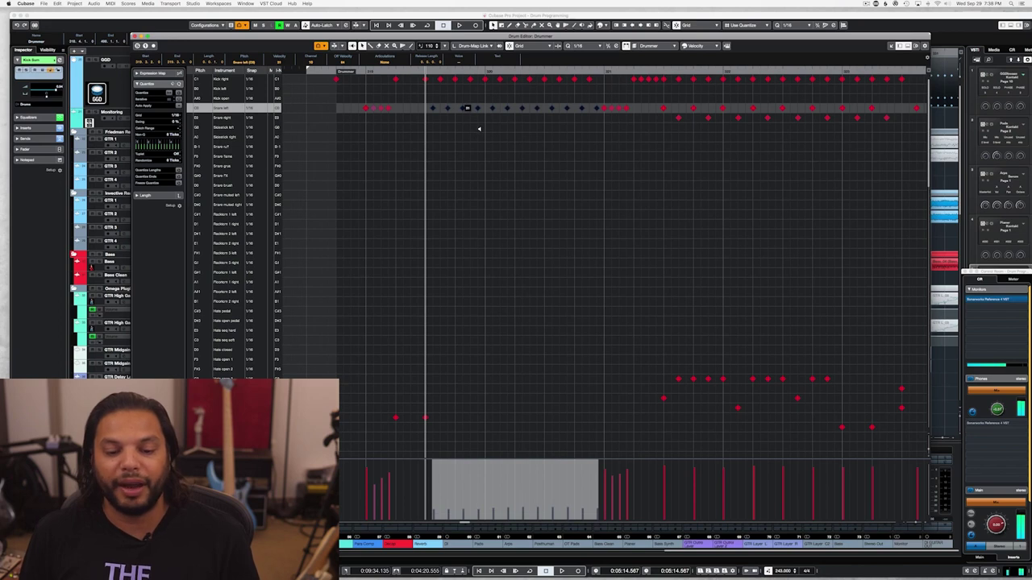
key("space")
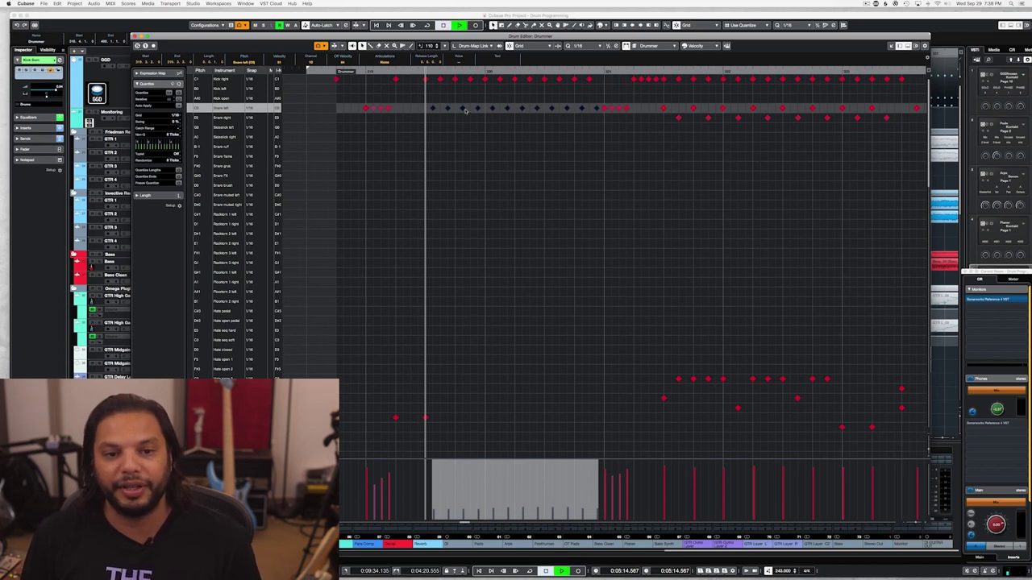
key("space")
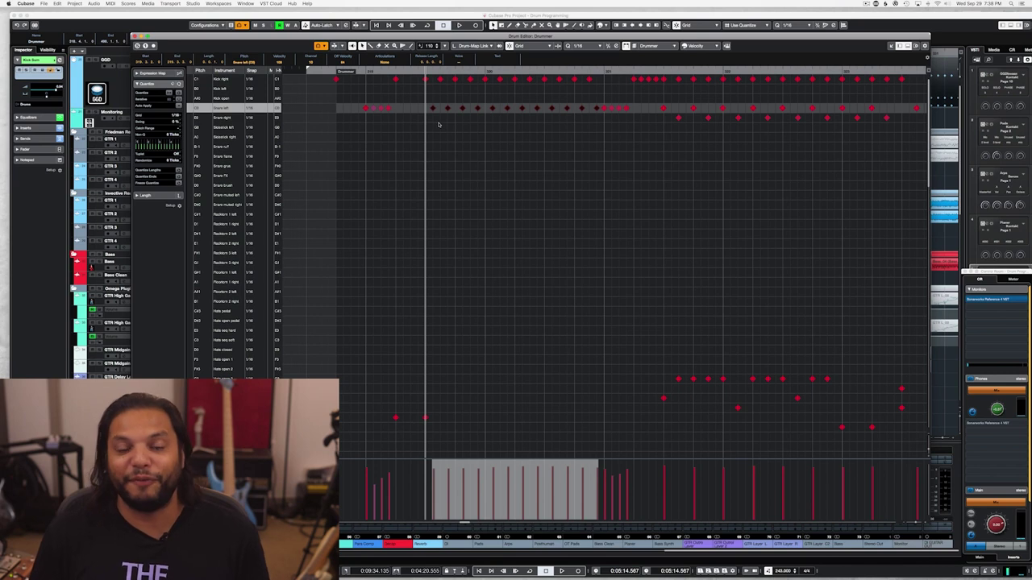
- Try the Snare left run at near-full velocity and at a moderate velocity, playing each version from 5:14.587
key("space")
key("space")
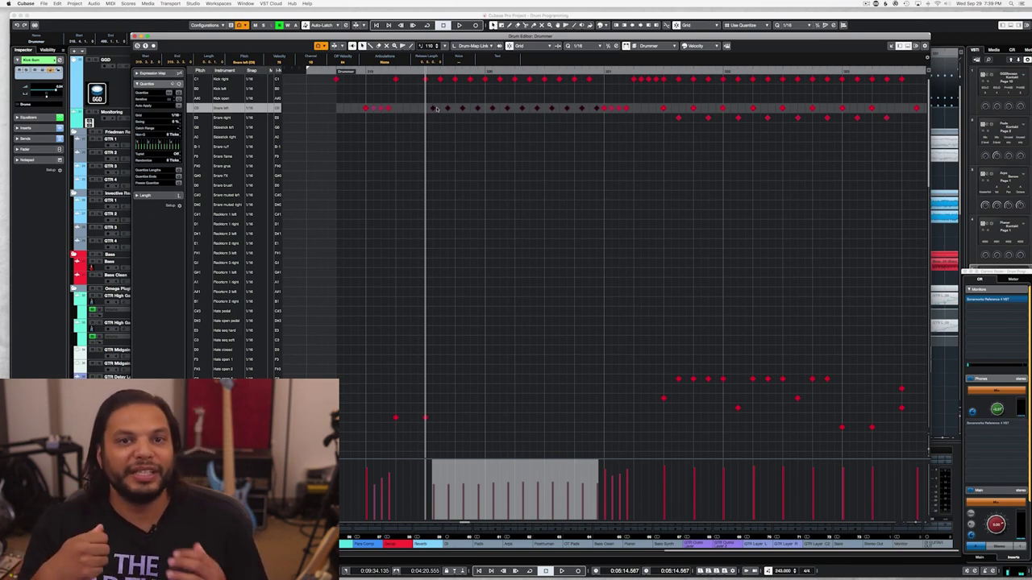
key("space")
key("space")
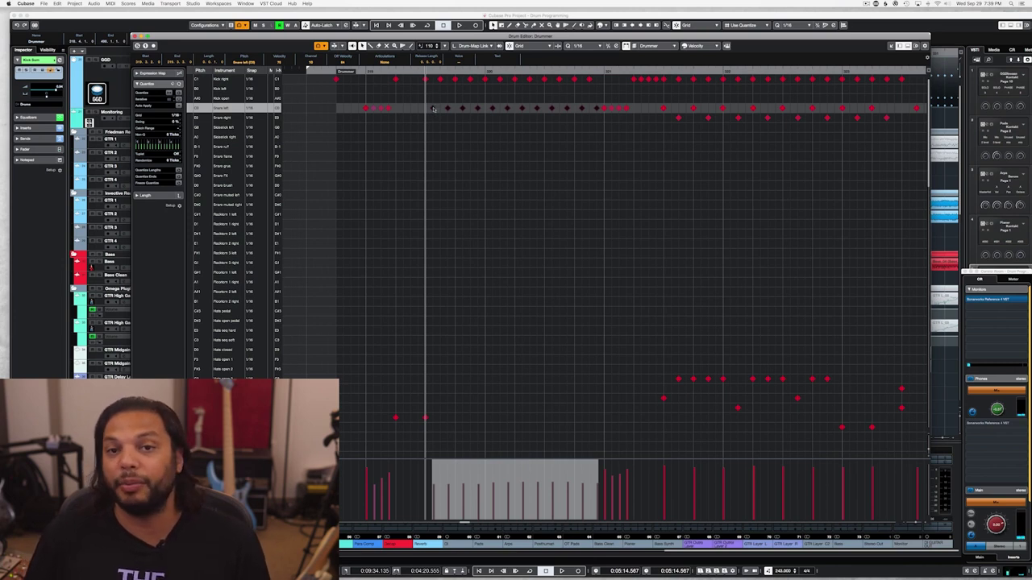
- Return the first Snare left run to its soft ghost-note velocities and play the passage from 5:14.587
left_click(424, 108)
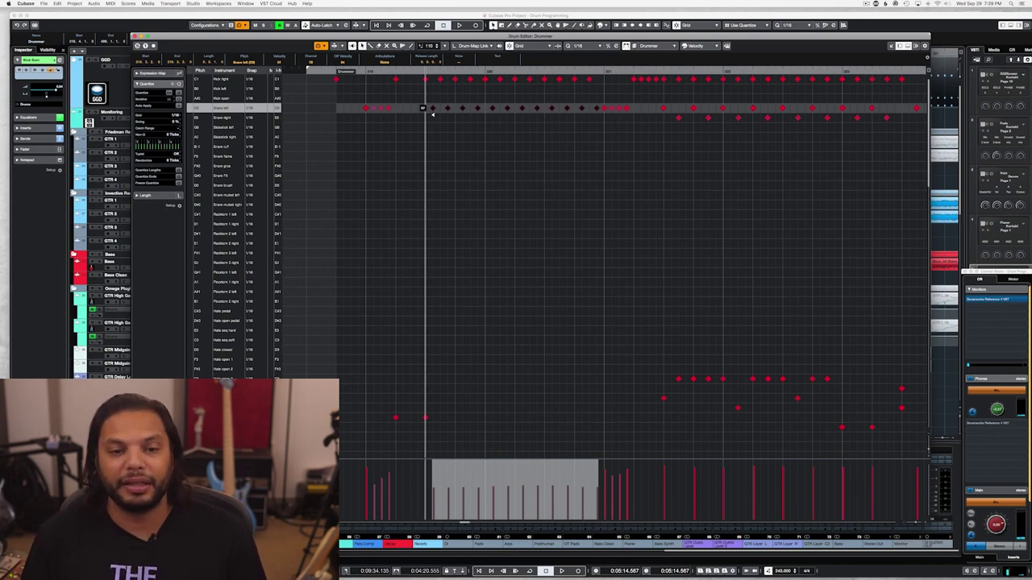
key("ctrl+z")
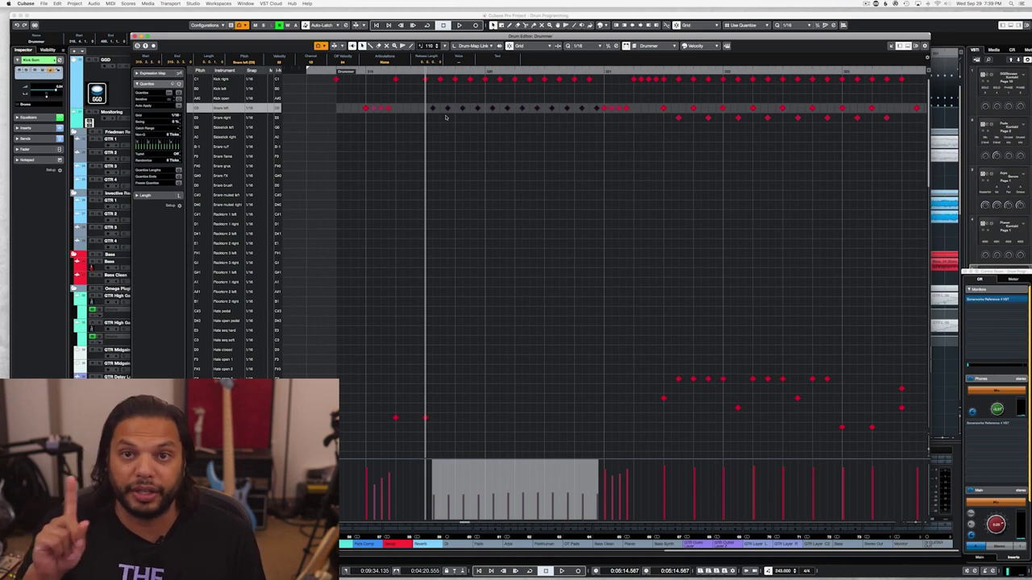
key("space")
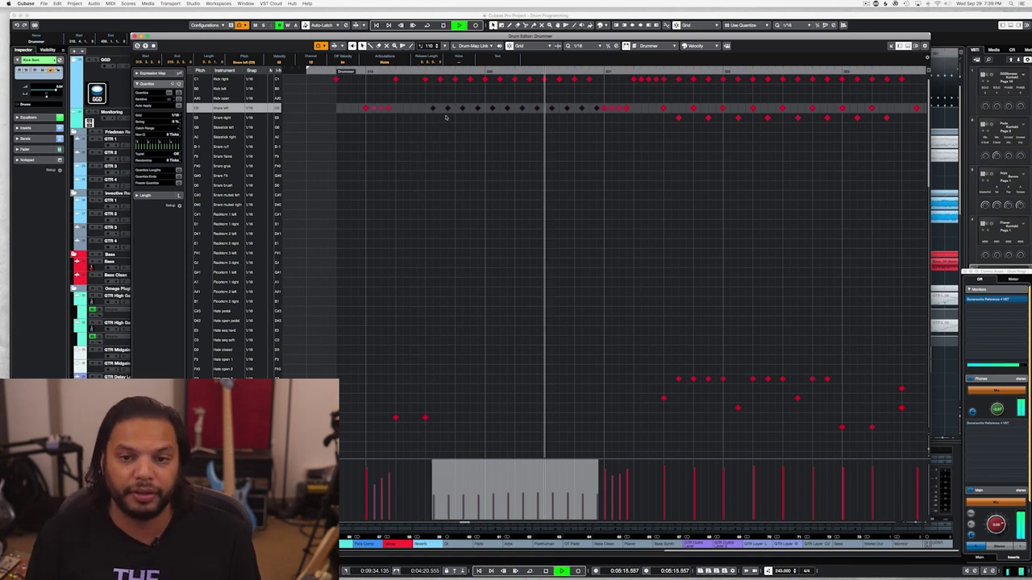
key("space")
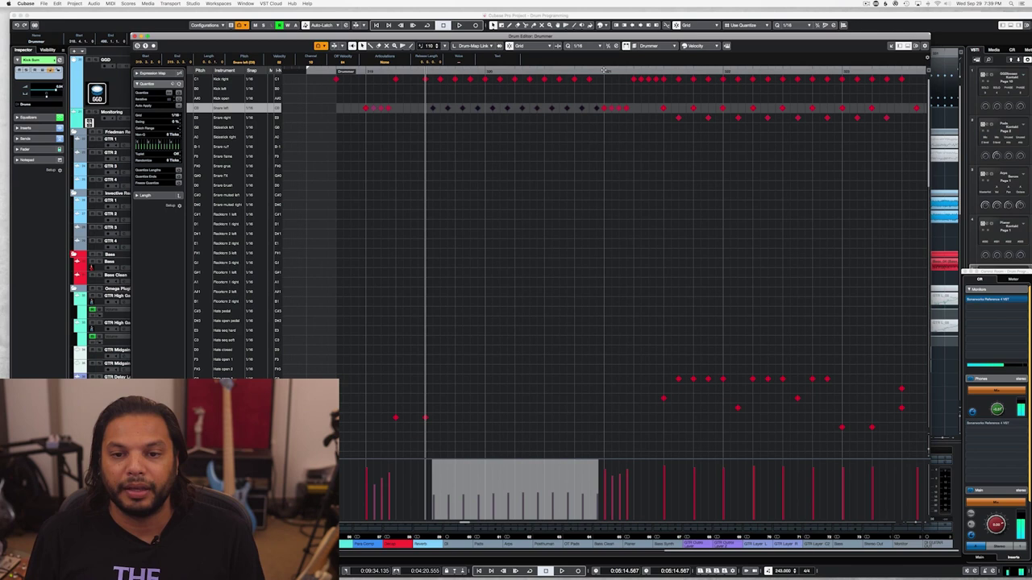
- Inspect the loud Snare left hits after the soft run and the following Kick right notes, then play from 5:16.049
left_click(401, 110)
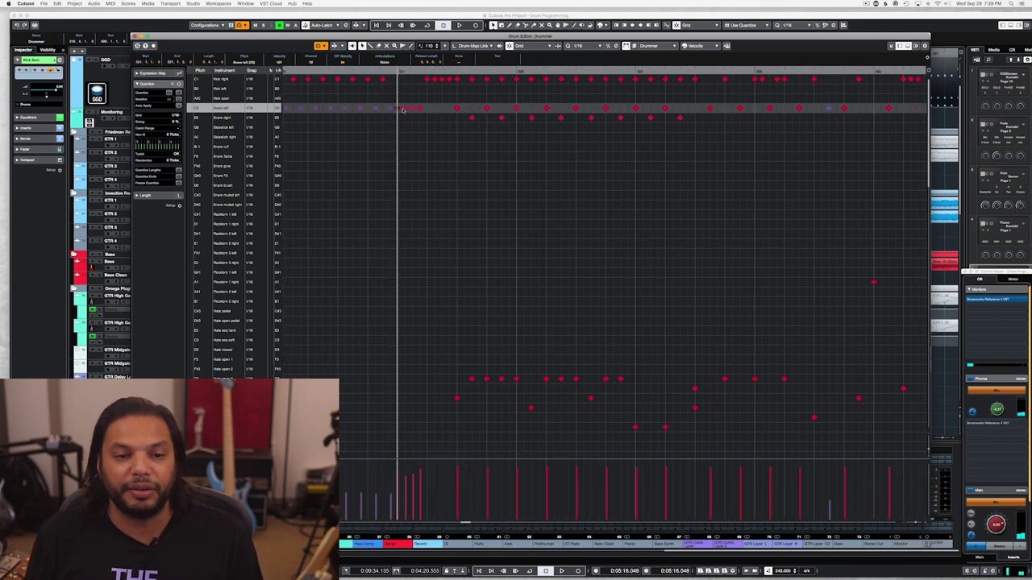
left_click(439, 81)
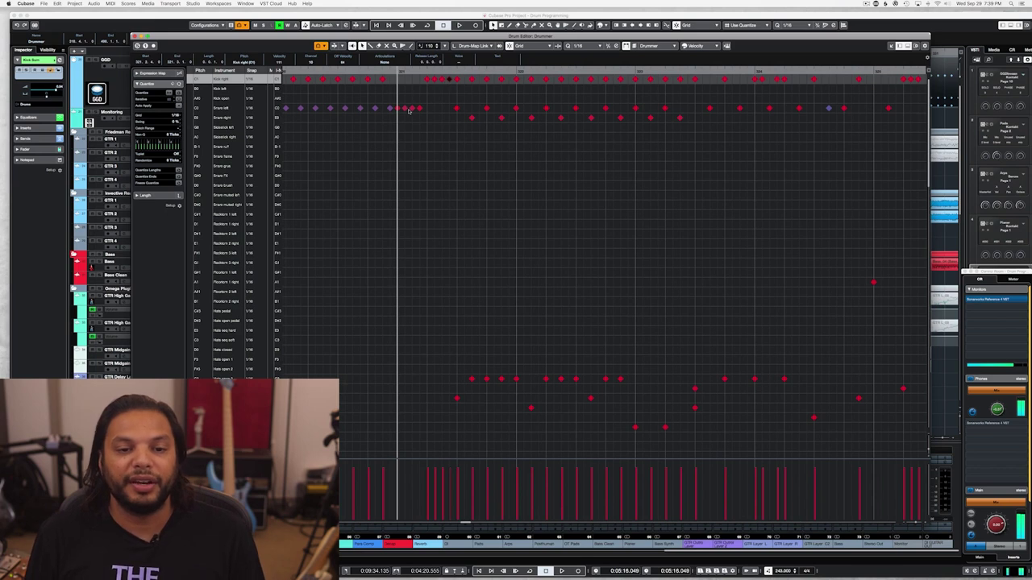
key("space")
key("space")
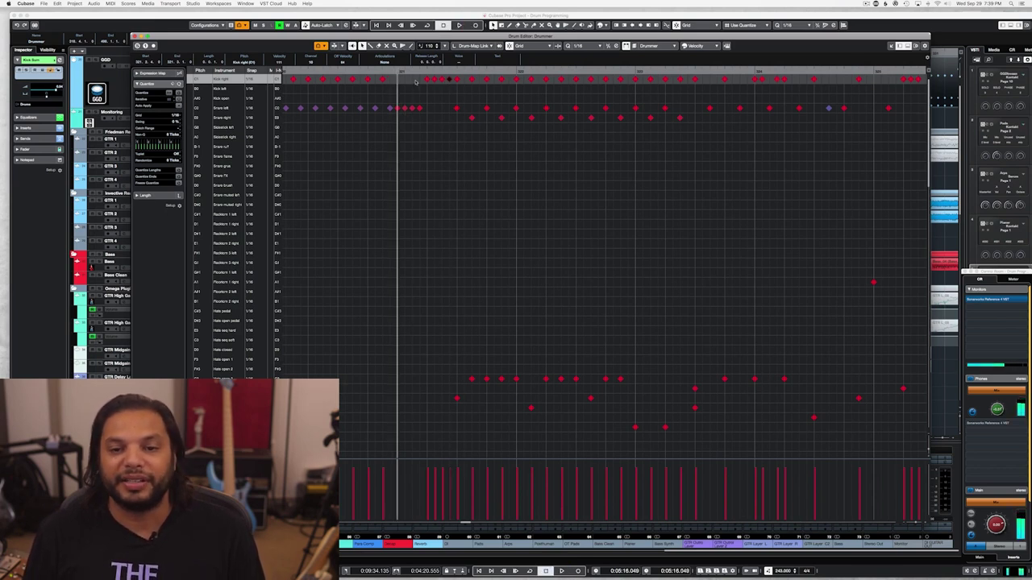